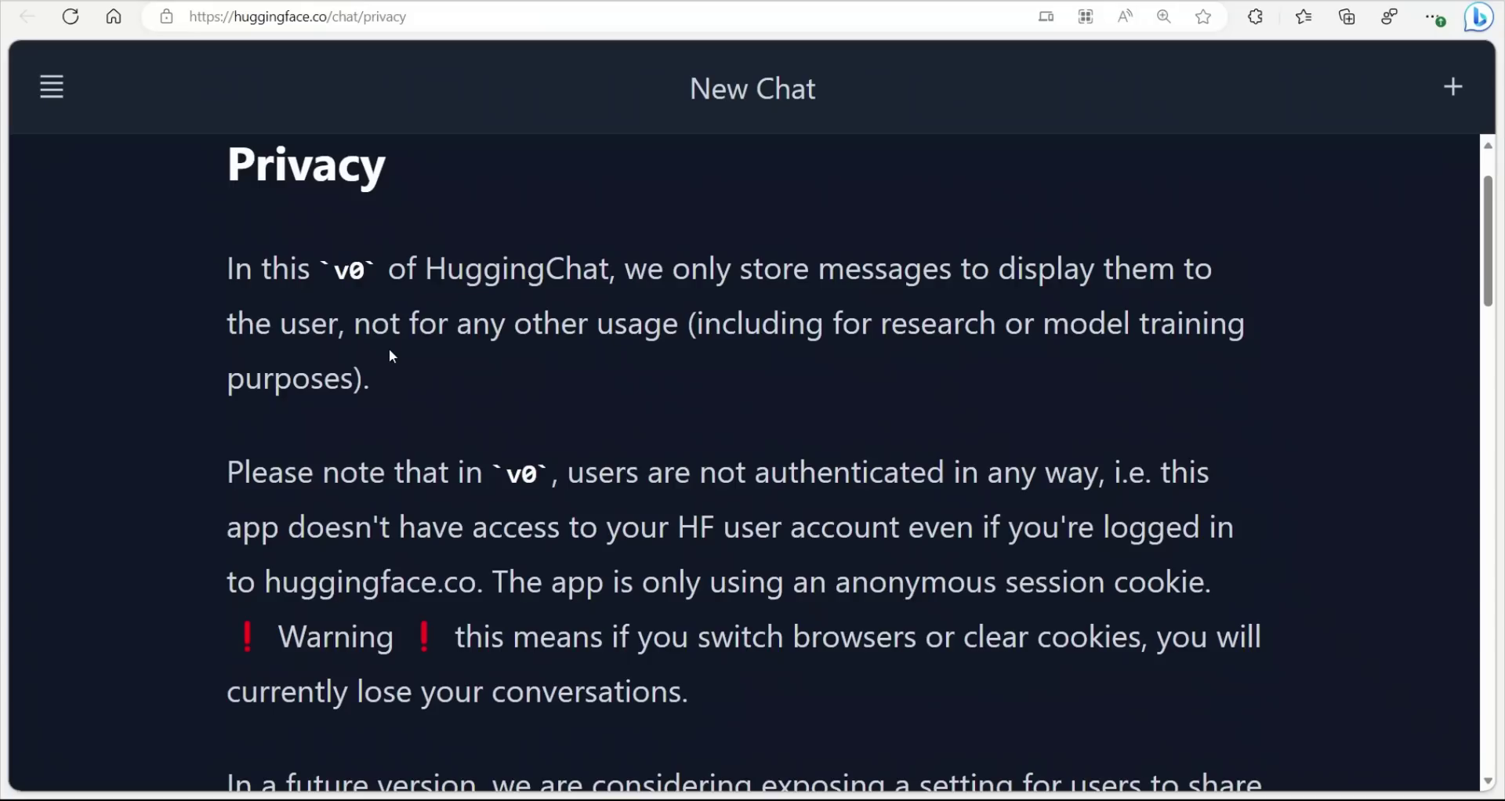
# Step: Highlight the lost-conversations warning, zoom out one step and scroll to About available LLMs
pyautogui.moveTo(494, 582); pyautogui.dragTo(702, 692)
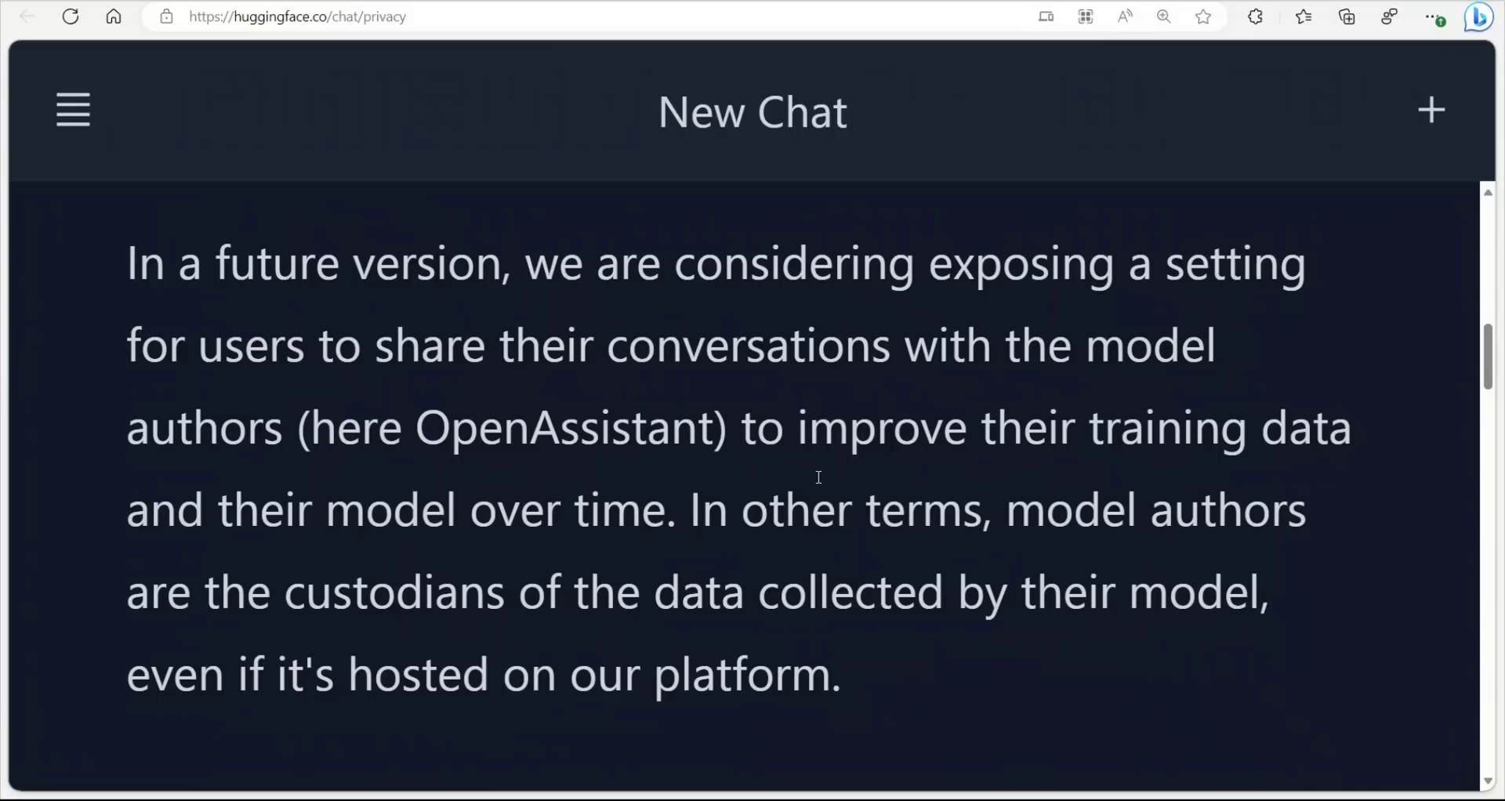
pyautogui.hotkey('ctrl', '-')
pyautogui.scroll(-5, 1284, 408)
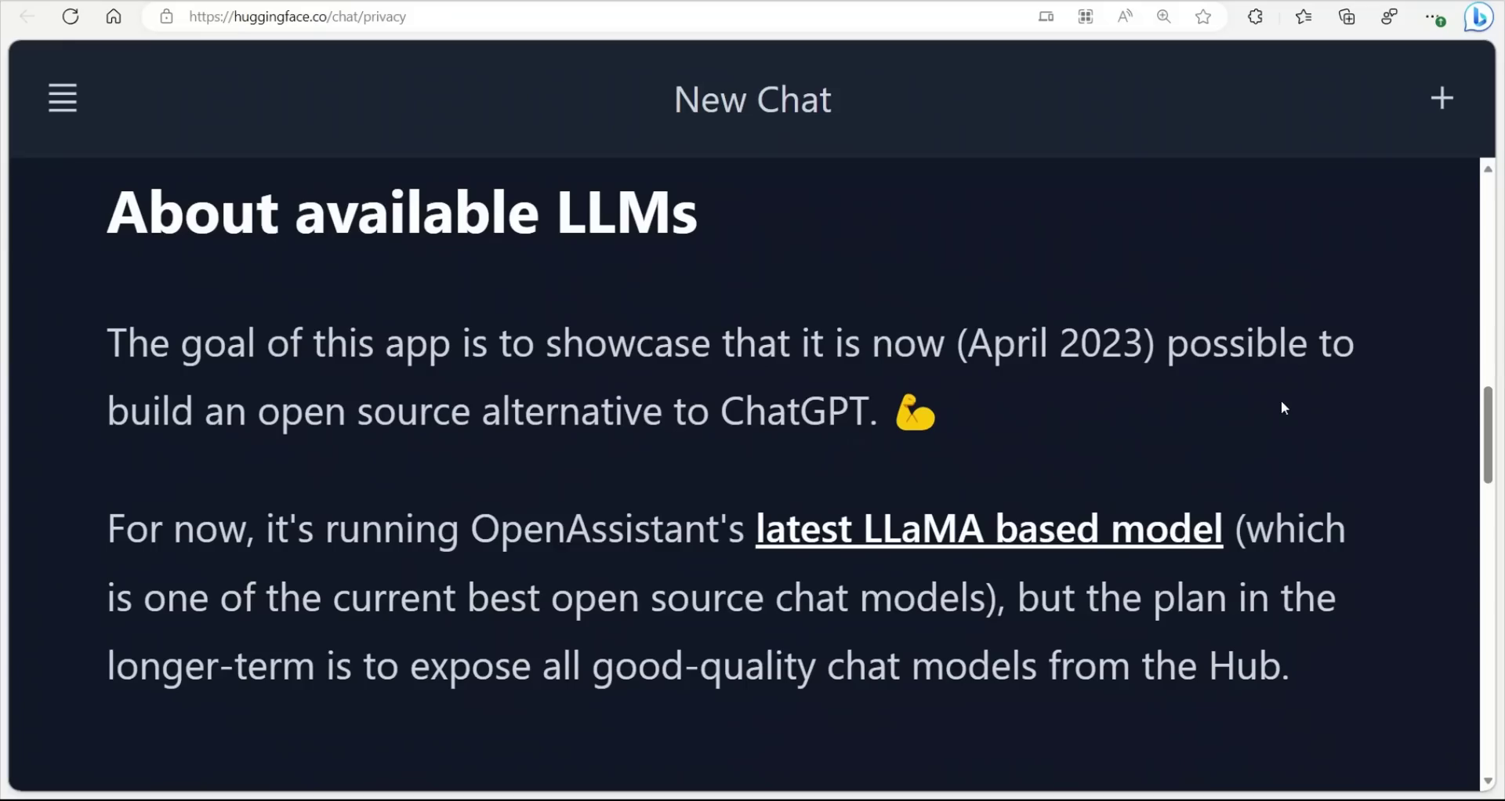
# Step: Highlight the open-source UI code and customized-copy sentences in Technical details, then reset zoom
pyautogui.scroll(-5, 1270, 510)
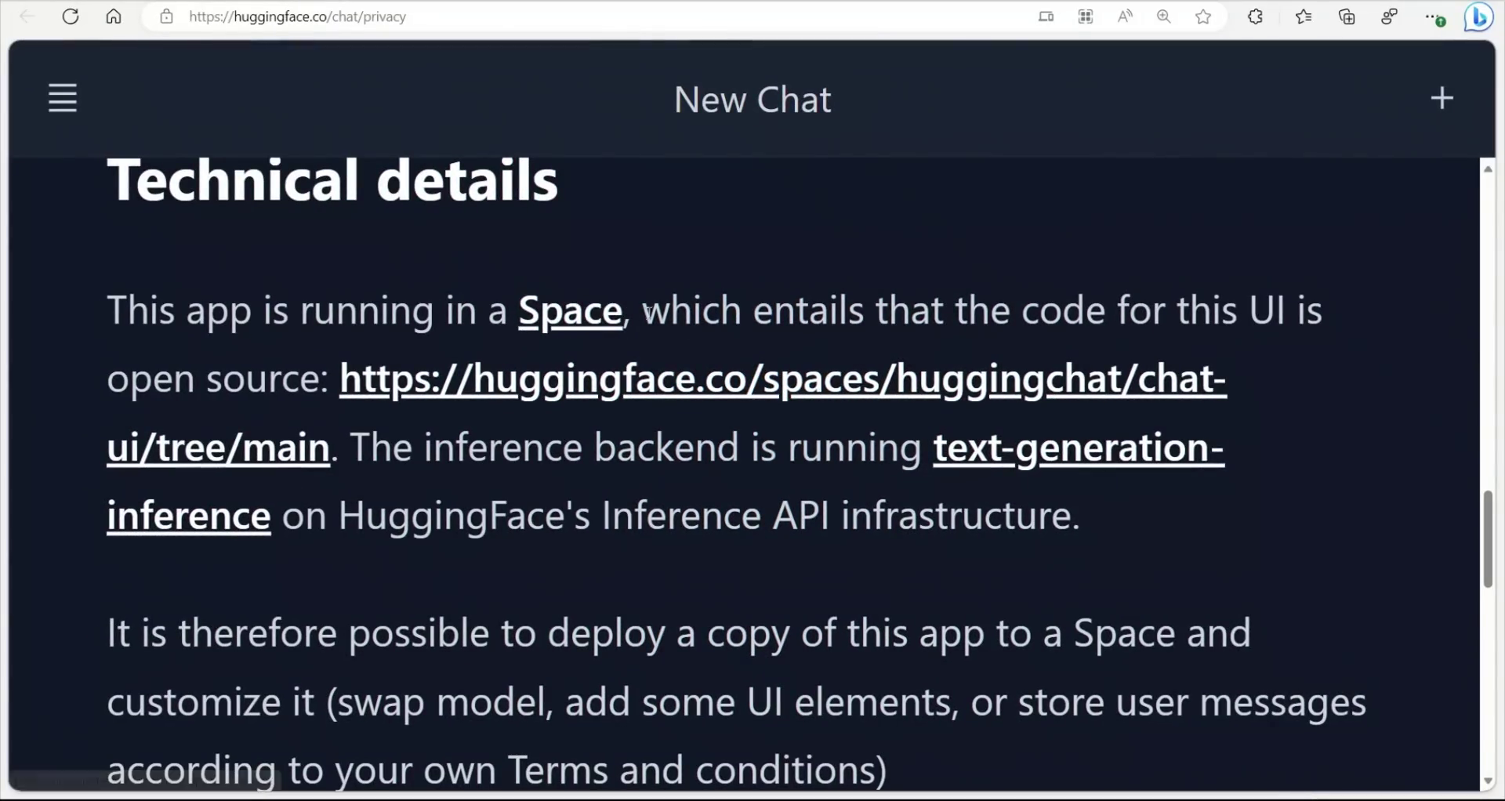
pyautogui.moveTo(645, 310); pyautogui.dragTo(1247, 491)
pyautogui.click(812, 637)
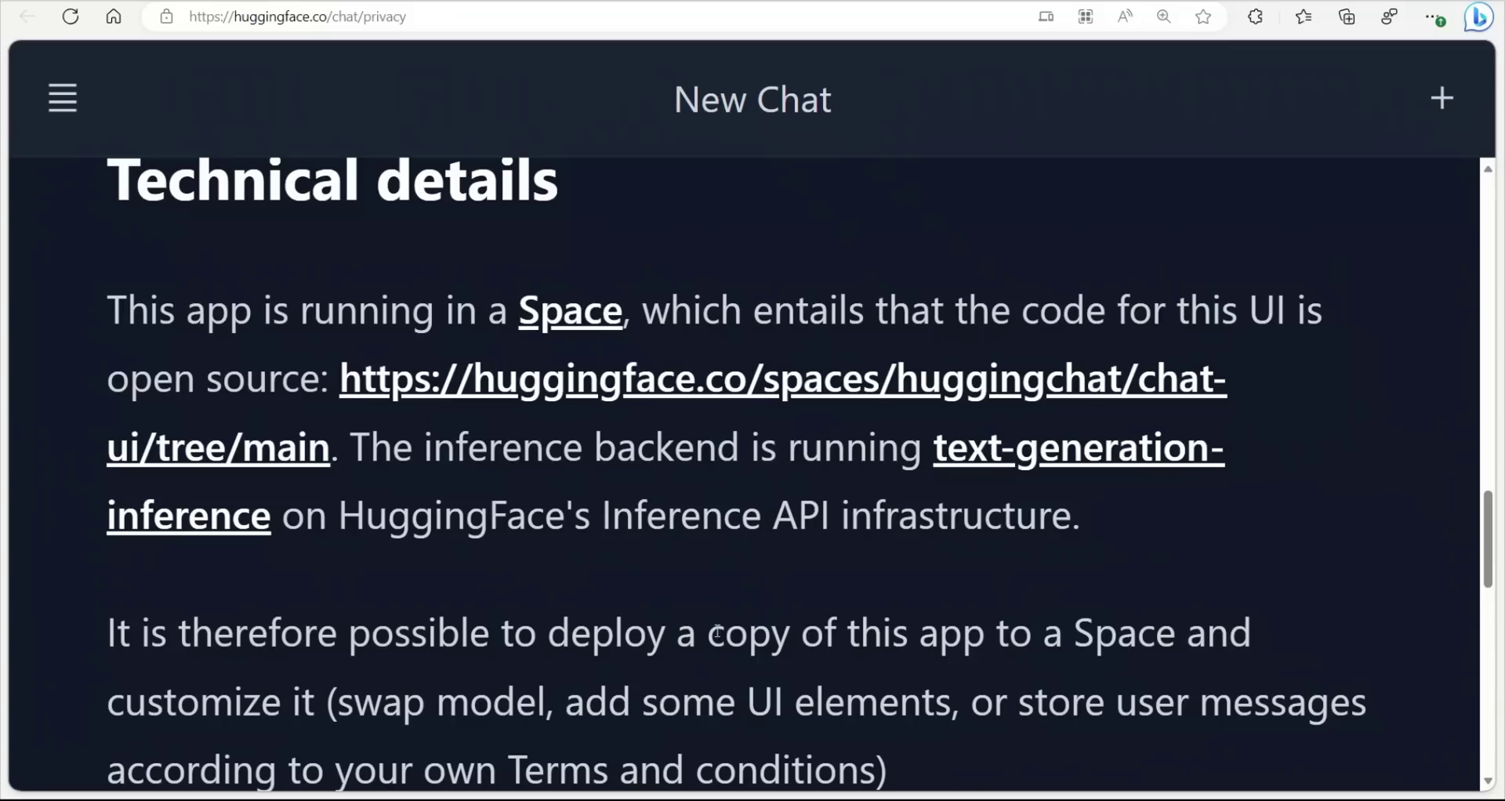
pyautogui.moveTo(717, 632); pyautogui.dragTo(1093, 760)
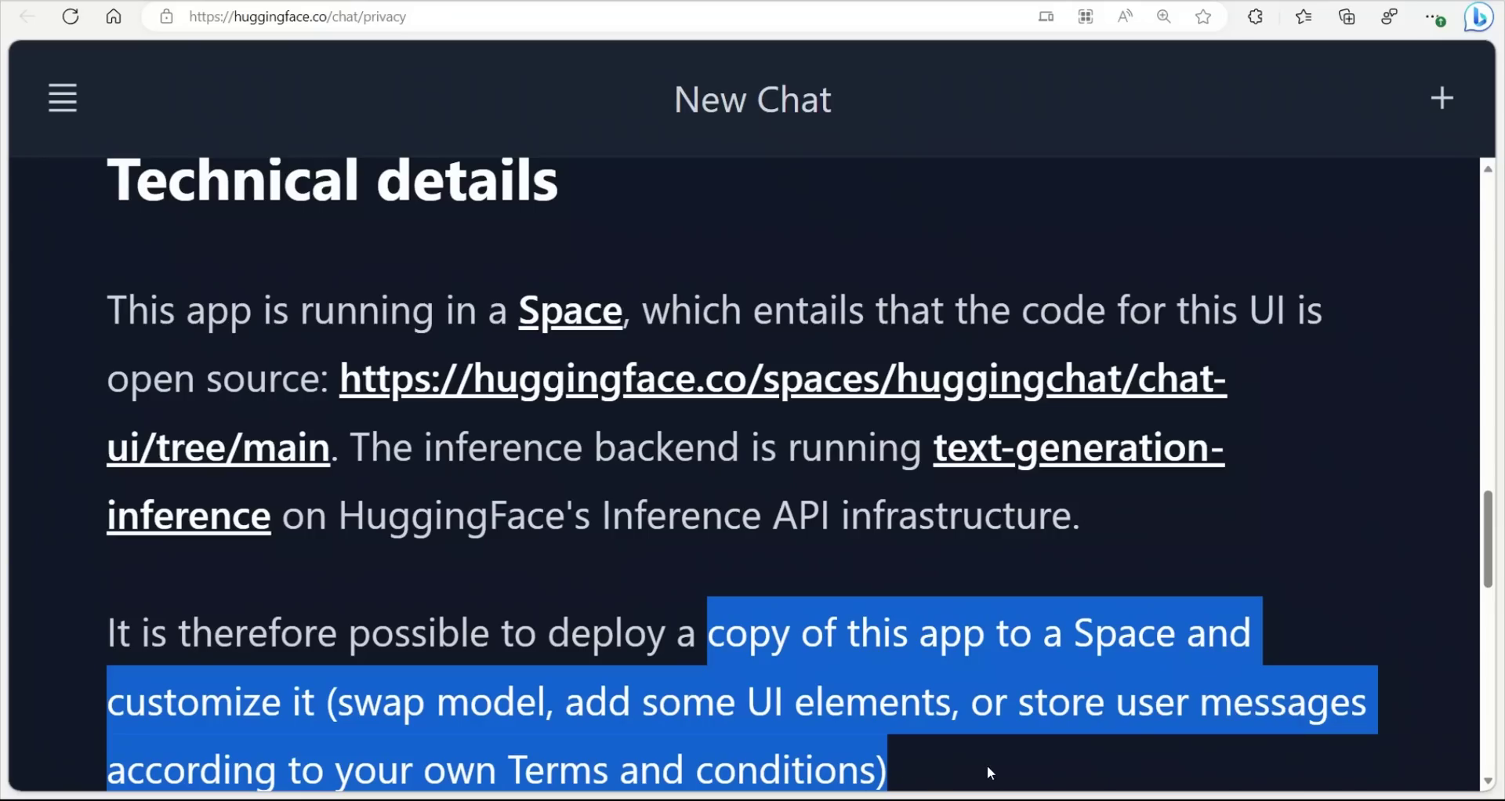
pyautogui.hotkey('ctrl', '0')
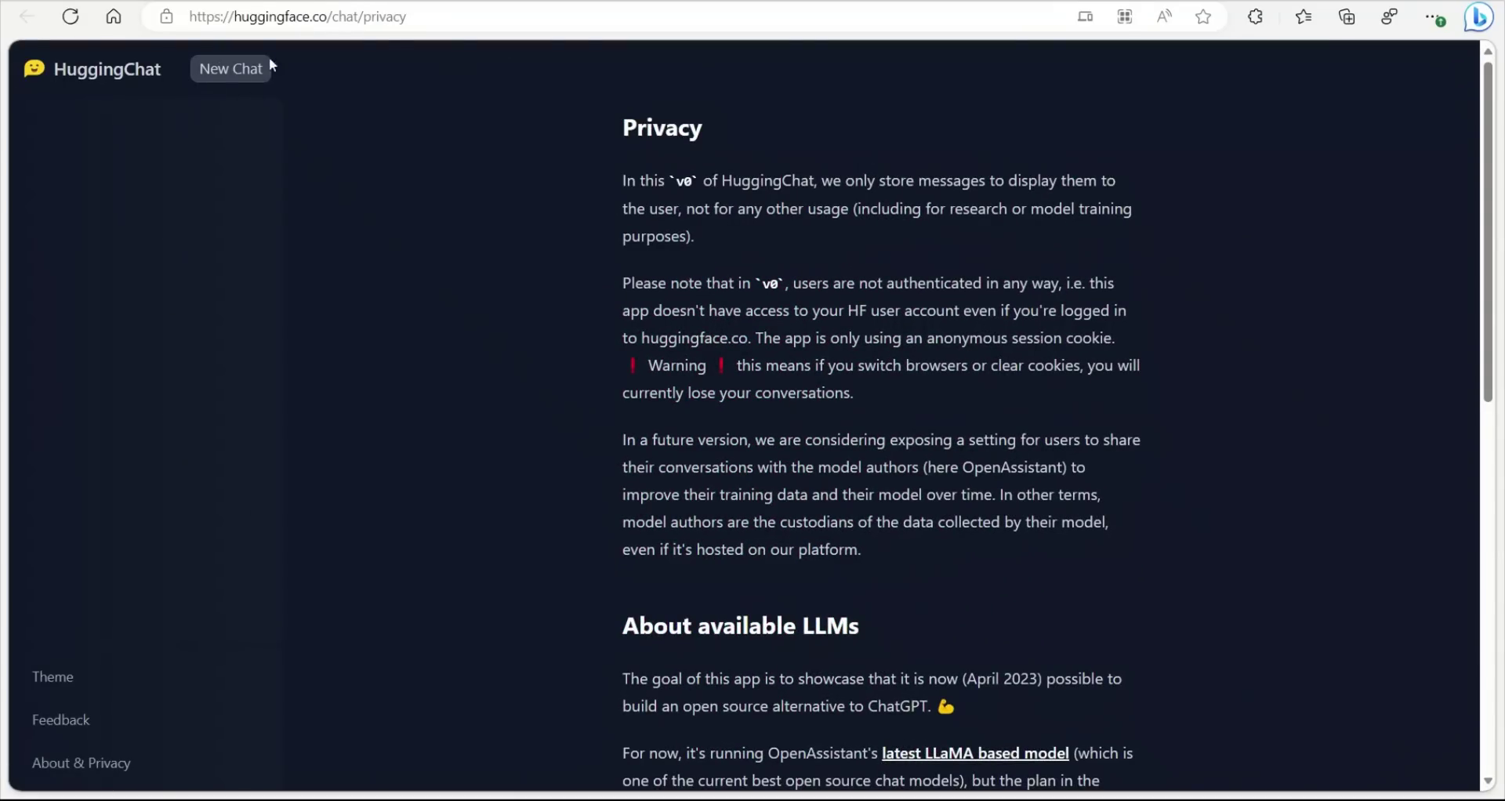
# Step: Start a new chat and toggle the theme to light, then back to dark
pyautogui.click(232, 73)
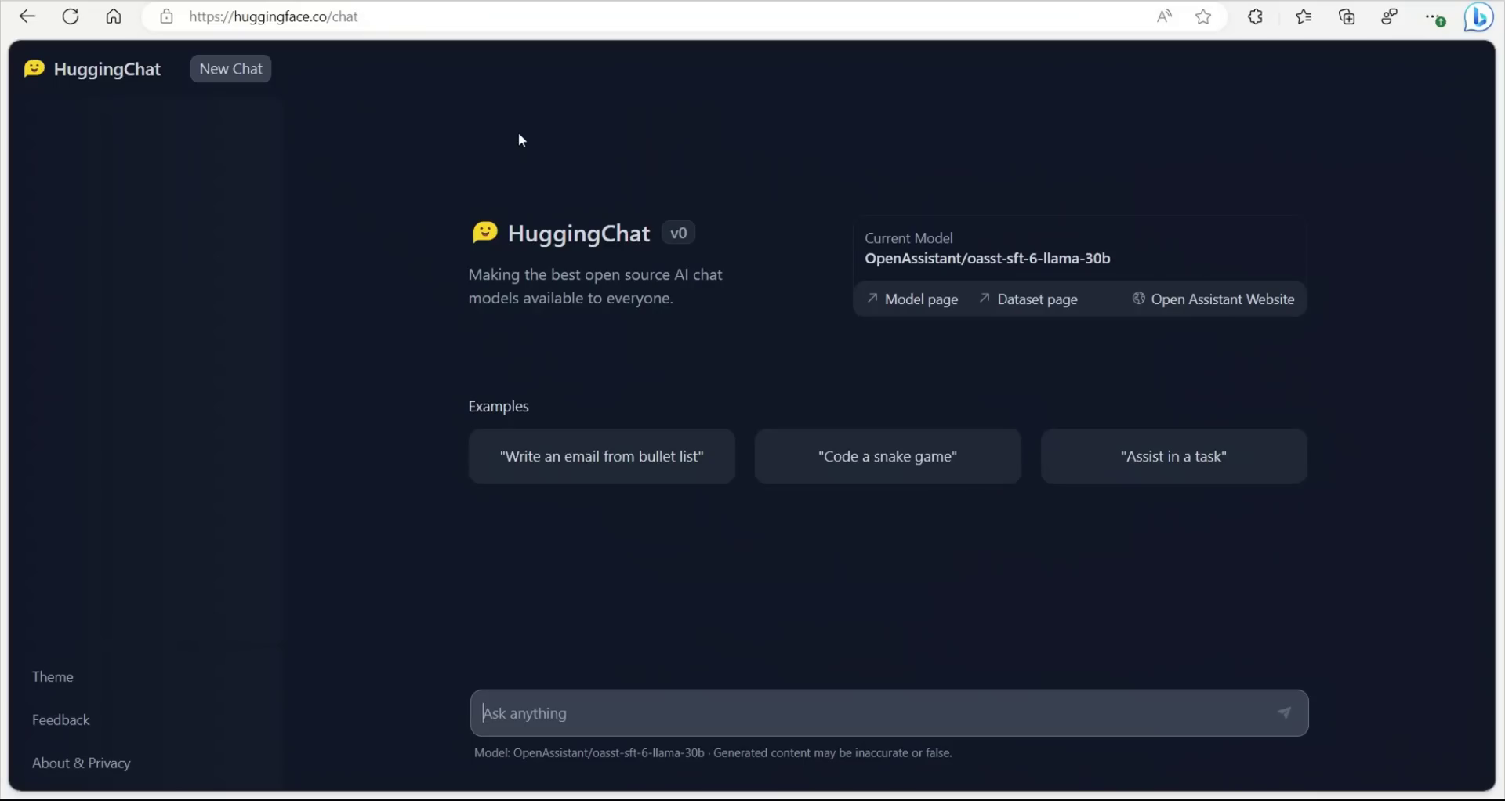
pyautogui.click(99, 689)
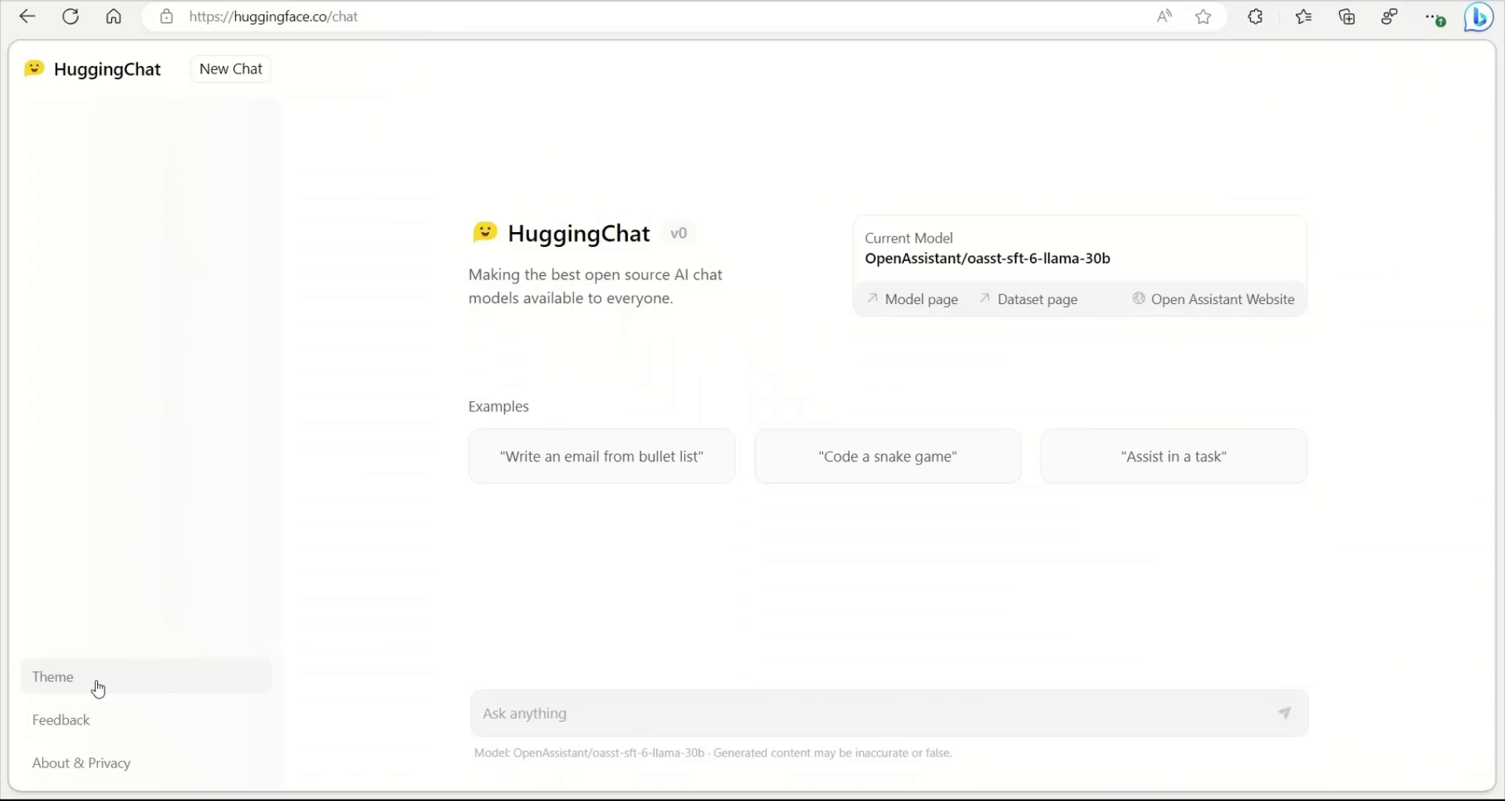
pyautogui.click(99, 689)
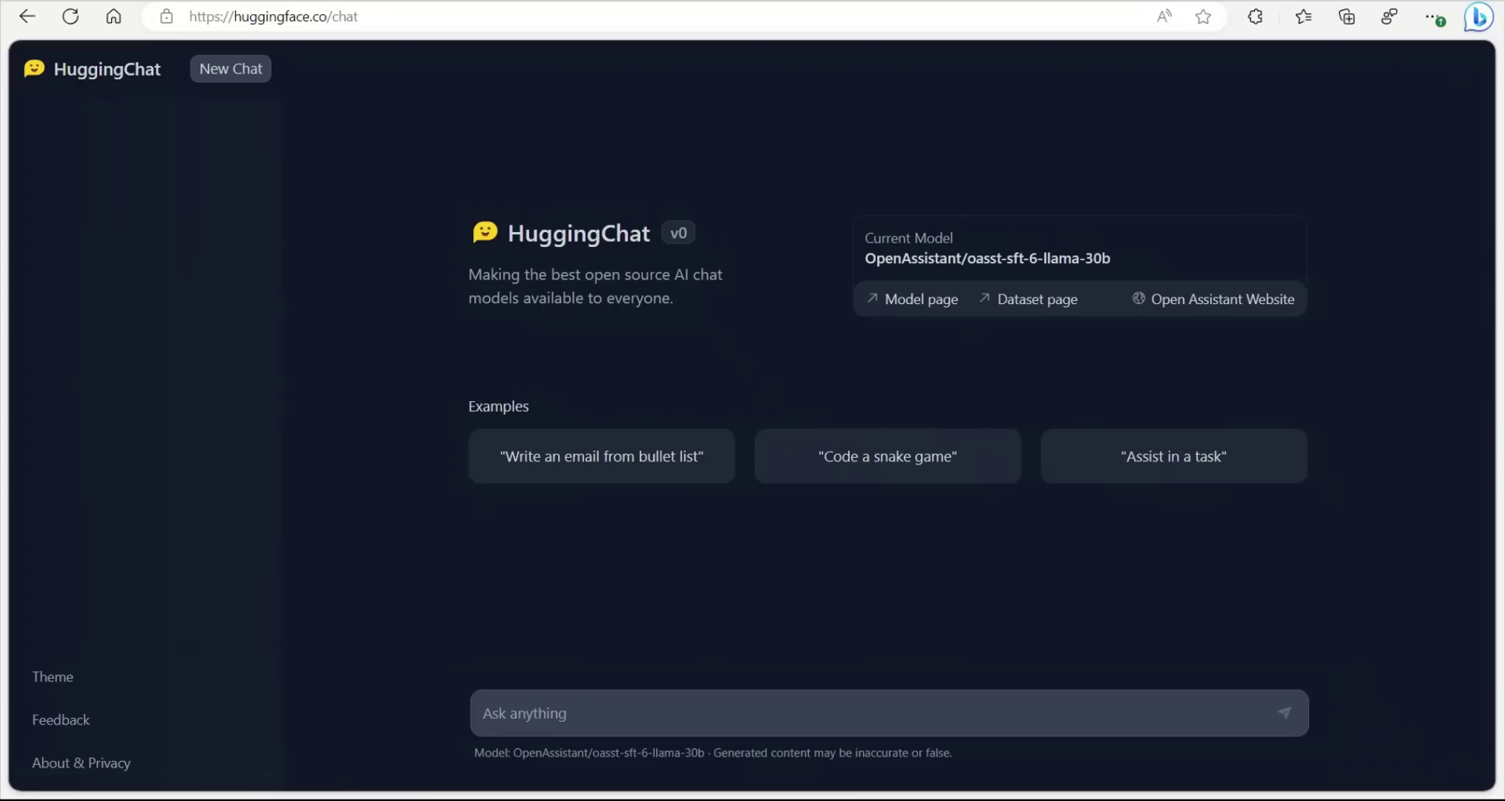
# Step: Highlight the model footer line, the v0 badge and the HuggingChat tagline
pyautogui.moveTo(976, 768); pyautogui.dragTo(845, 760)
pyautogui.click(986, 770)
pyautogui.moveTo(970, 772); pyautogui.dragTo(964, 762)
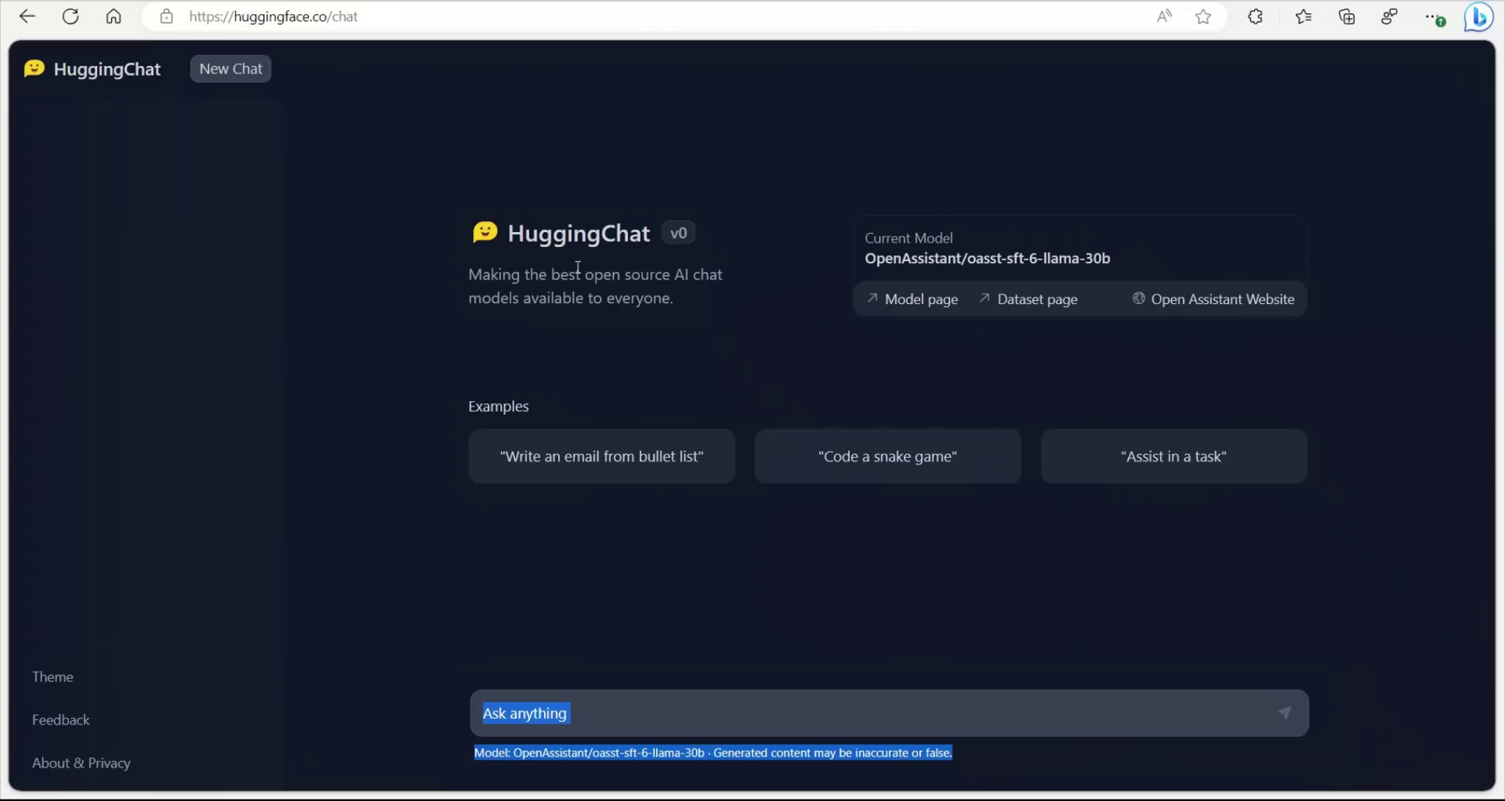
pyautogui.moveTo(671, 233); pyautogui.dragTo(681, 232)
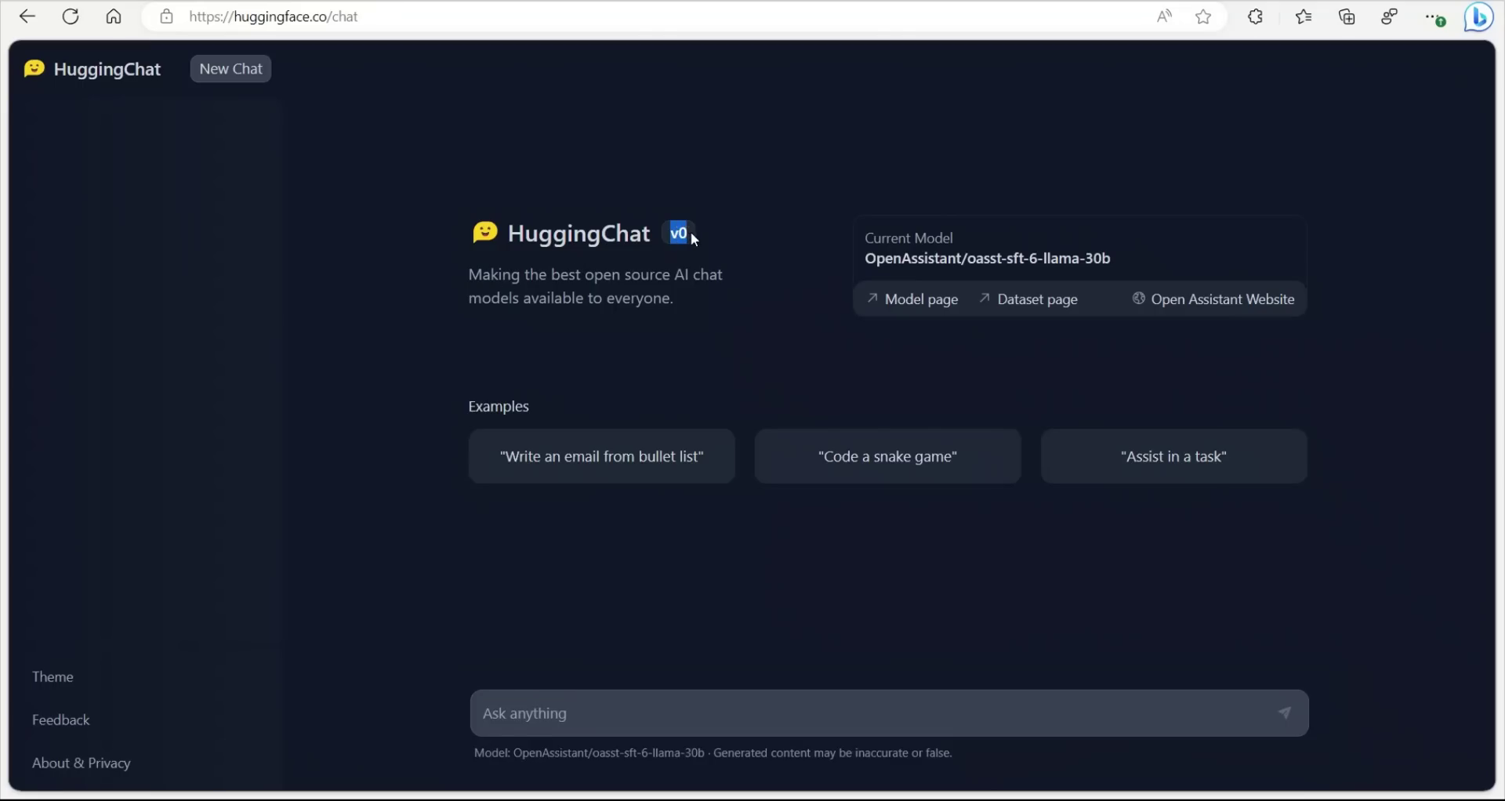
pyautogui.tripleClick(677, 284)
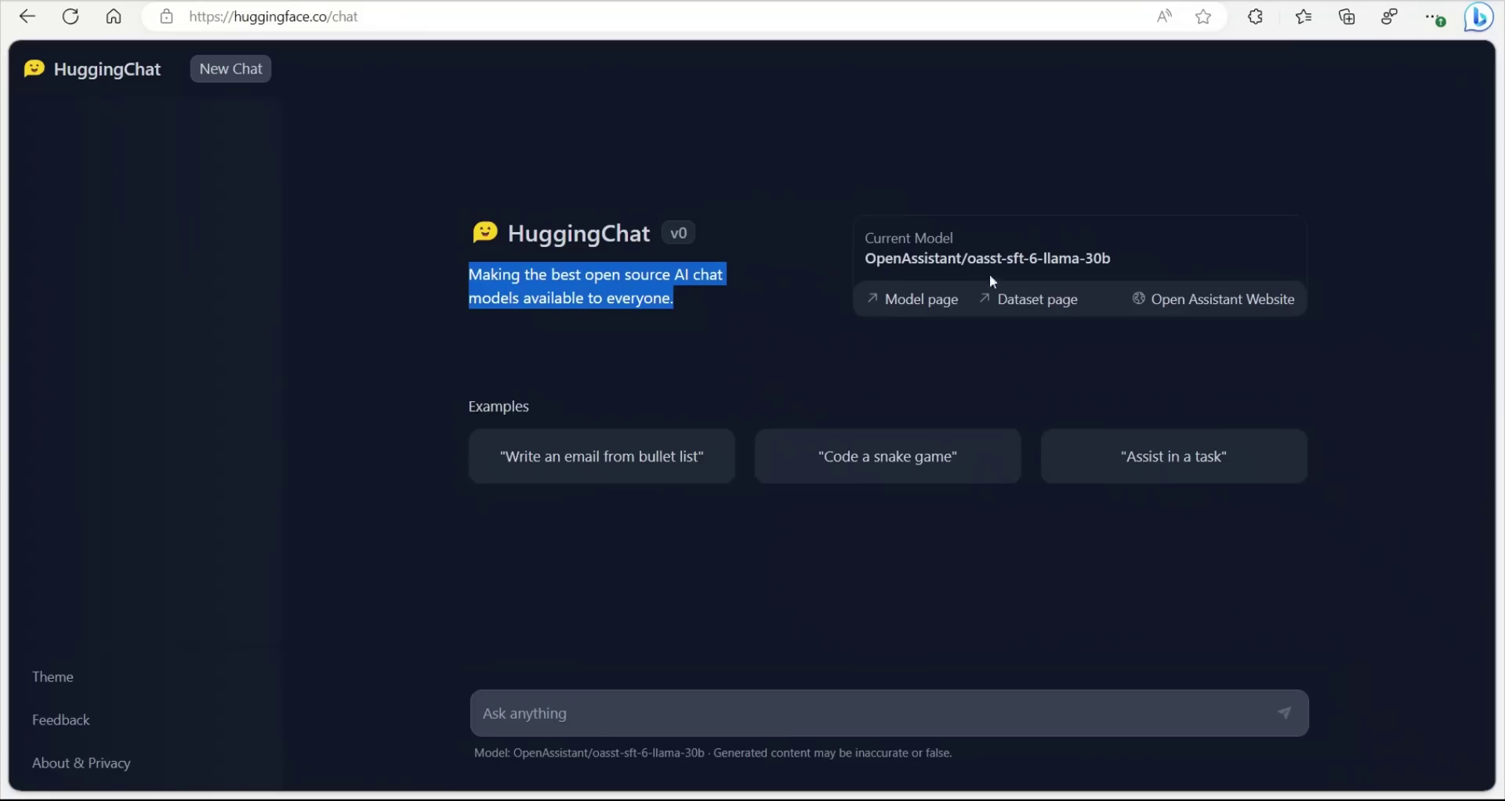
# Step: Open the oasst-sft-6-llama-30b model page on the Hub, then browse the oasst1 dataset card
pyautogui.click(917, 302)
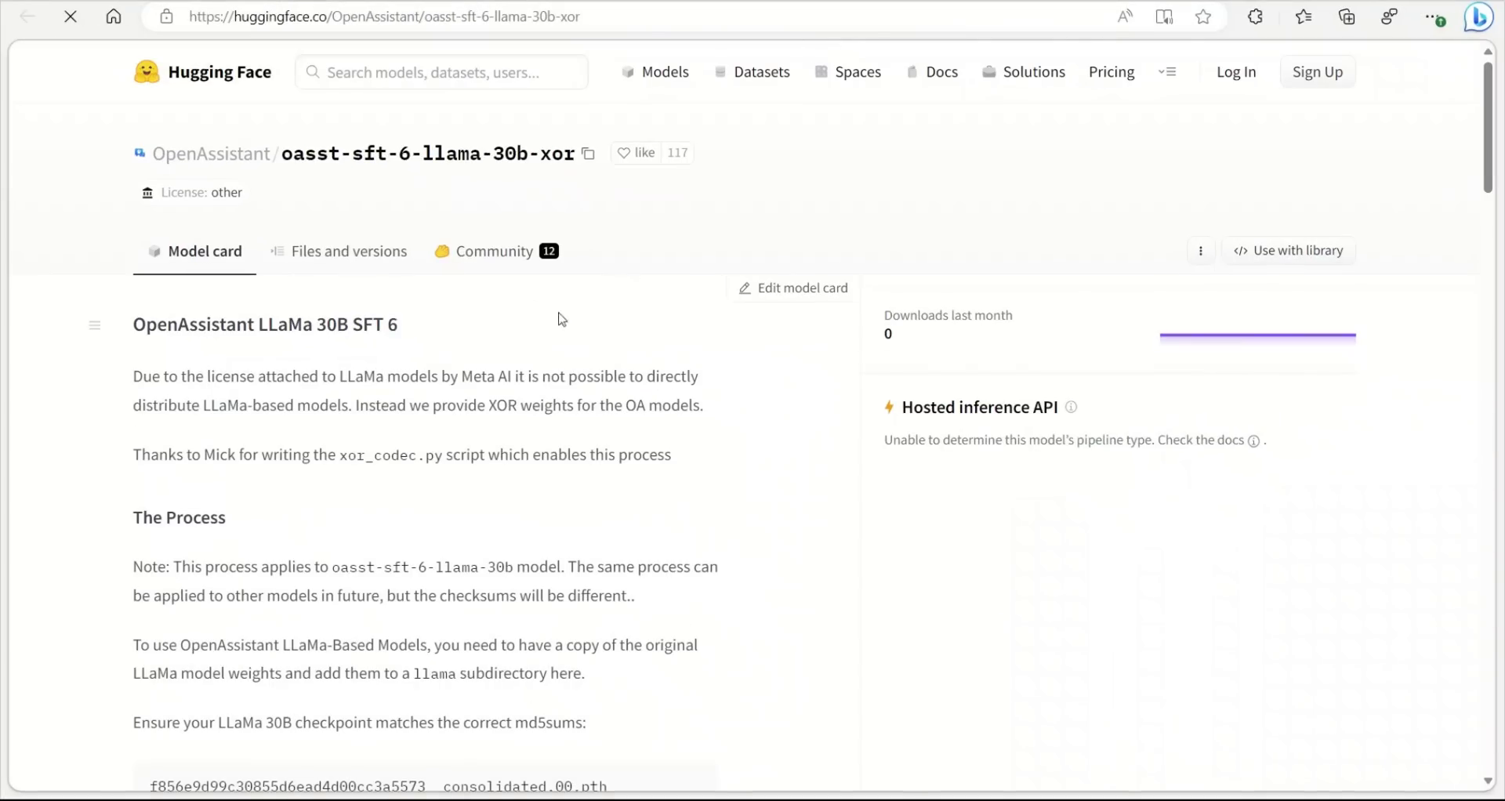
pyautogui.scroll(-4, 329, 464)
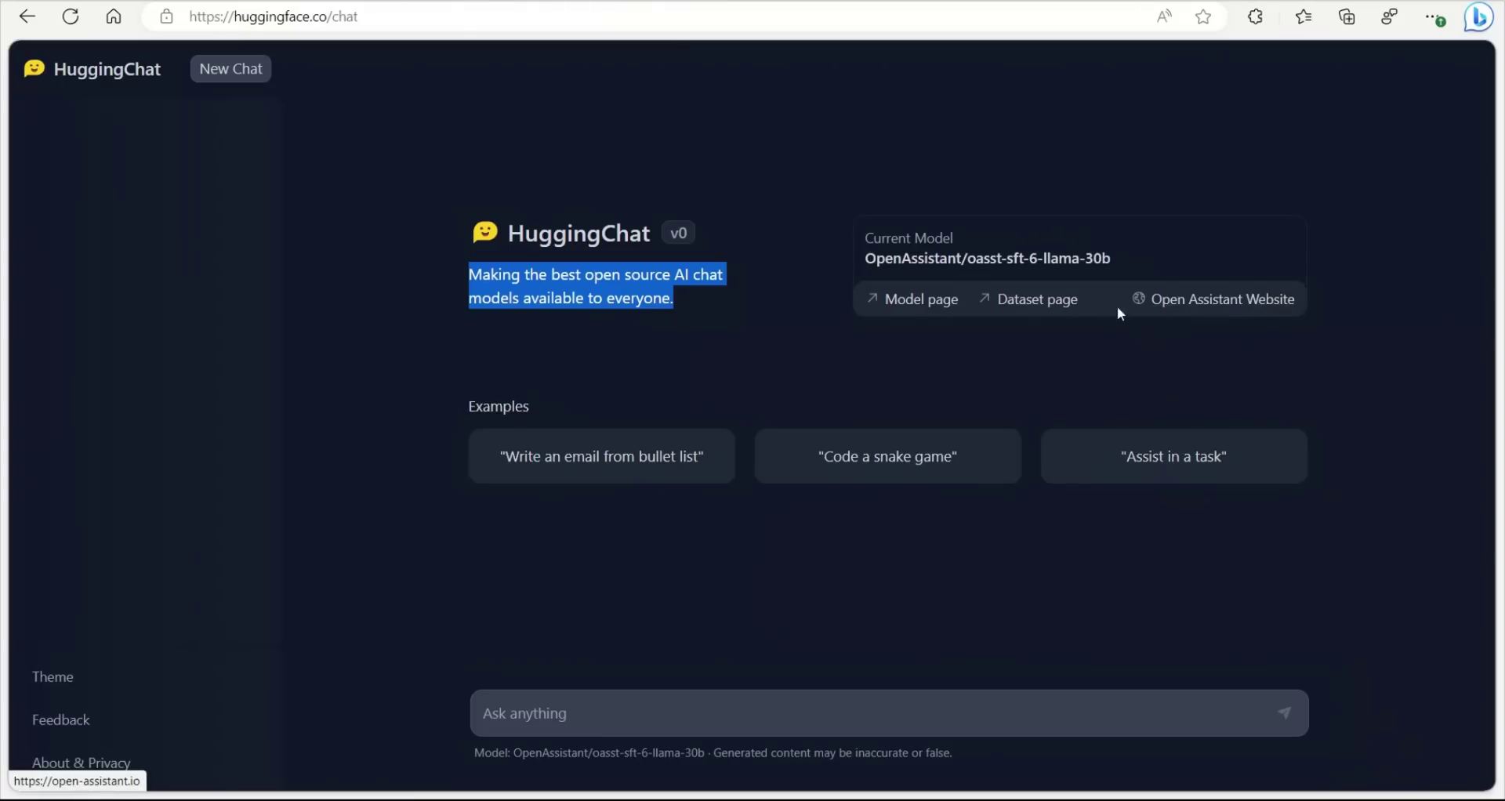
pyautogui.click(1047, 305)
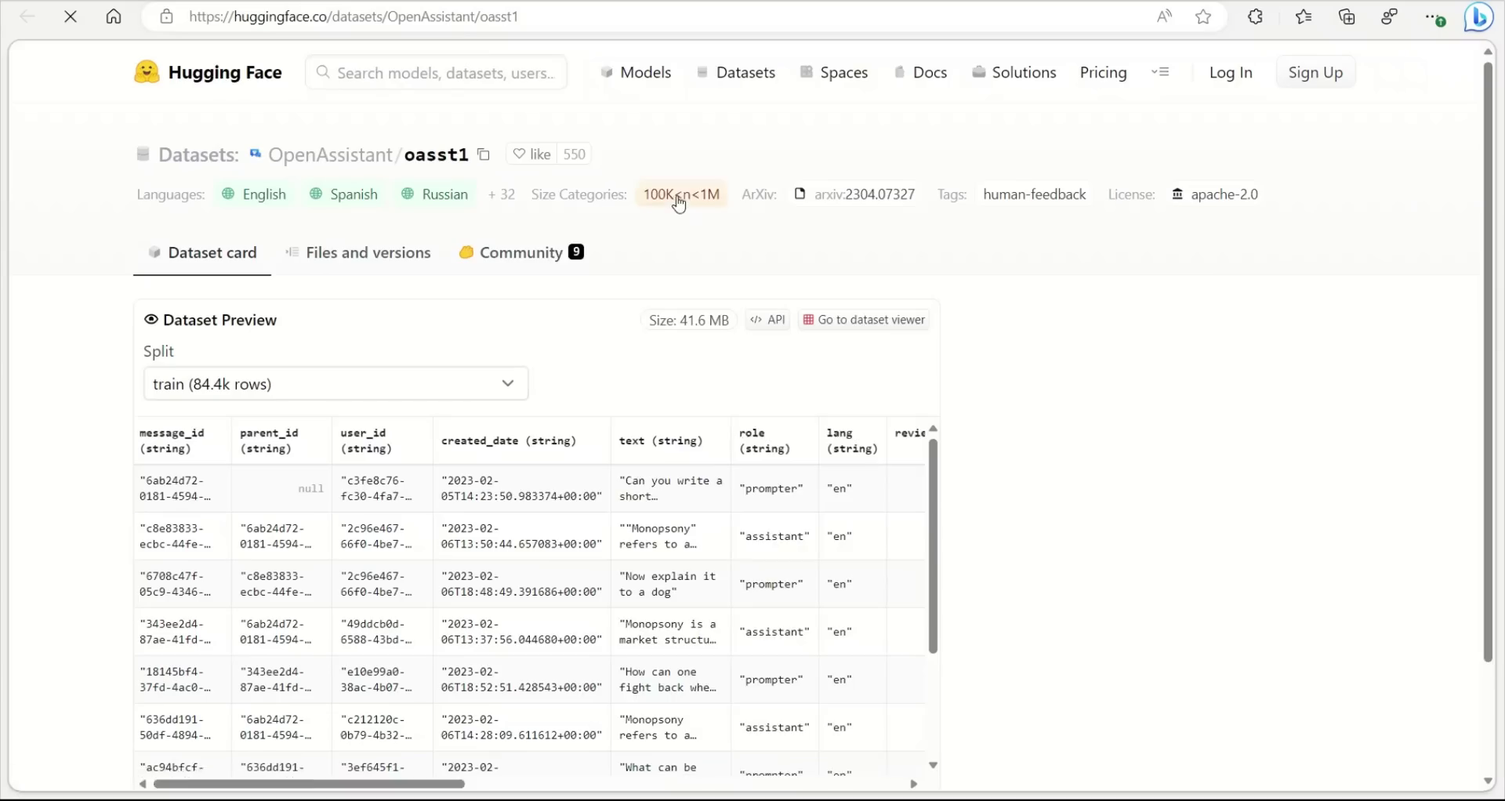
pyautogui.scroll(-3, 533, 619)
pyautogui.scroll(-3, 1137, 470)
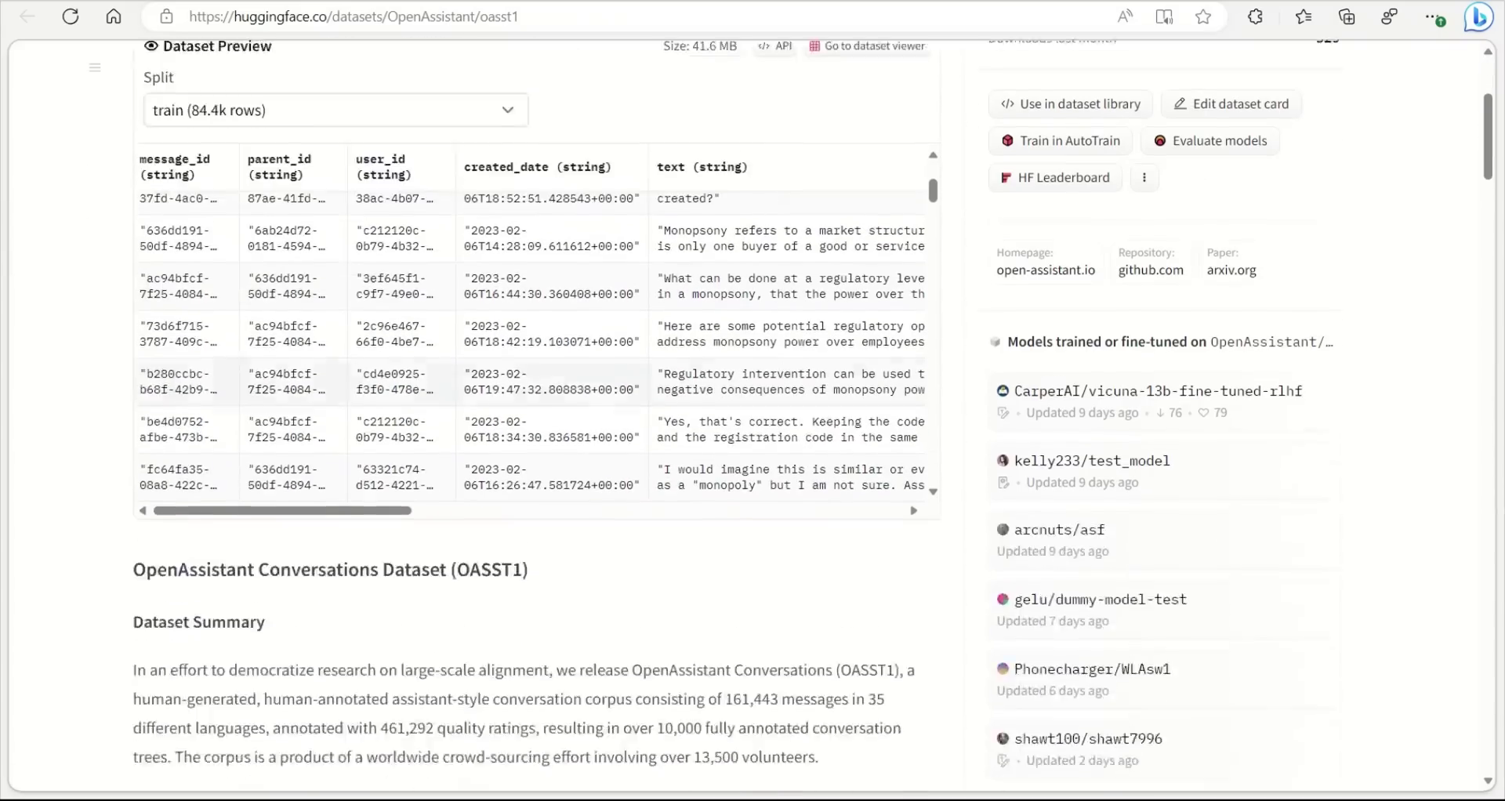
pyautogui.scroll(-7, 800, 444)
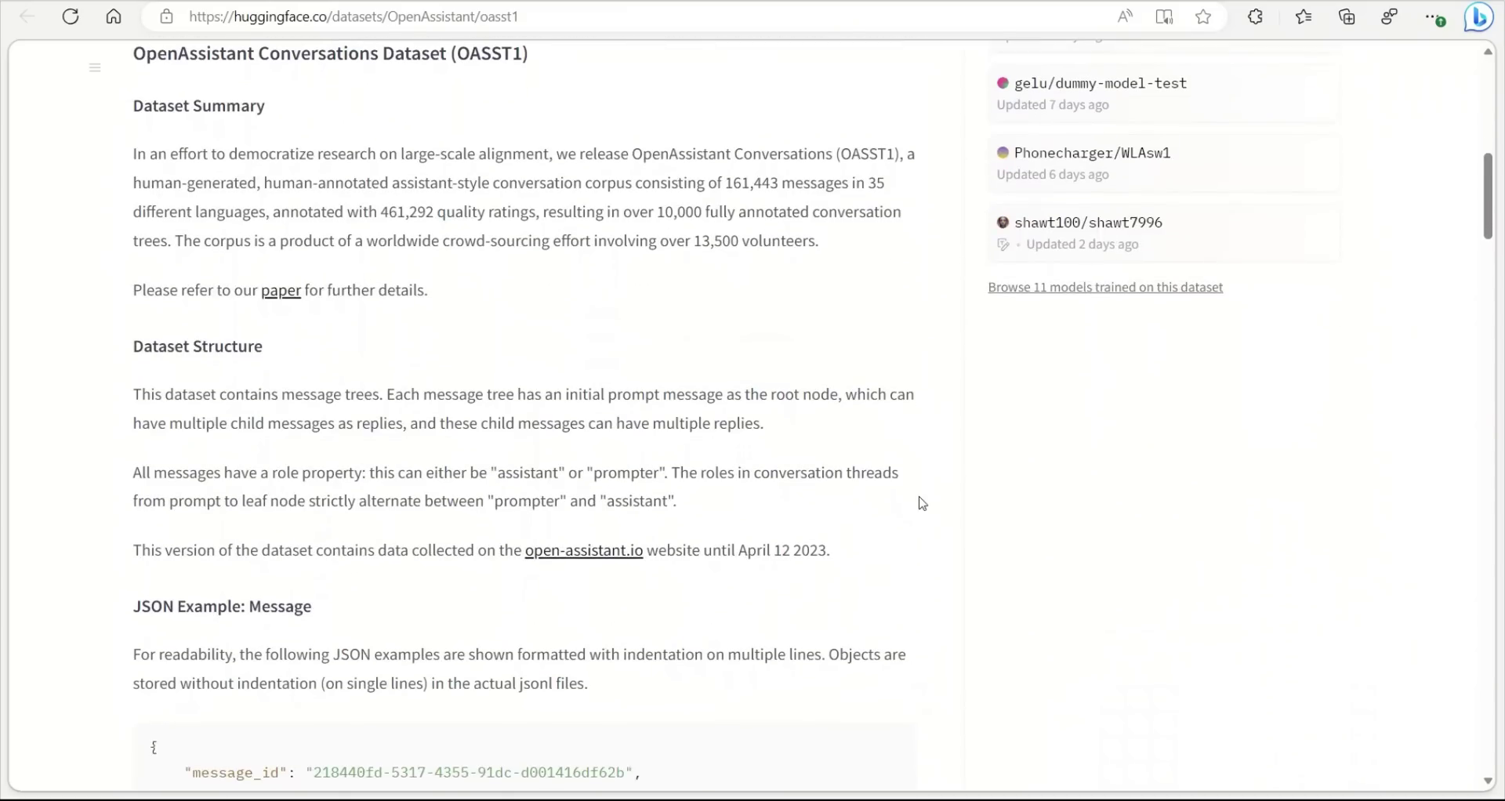
pyautogui.scroll(-7, 923, 504)
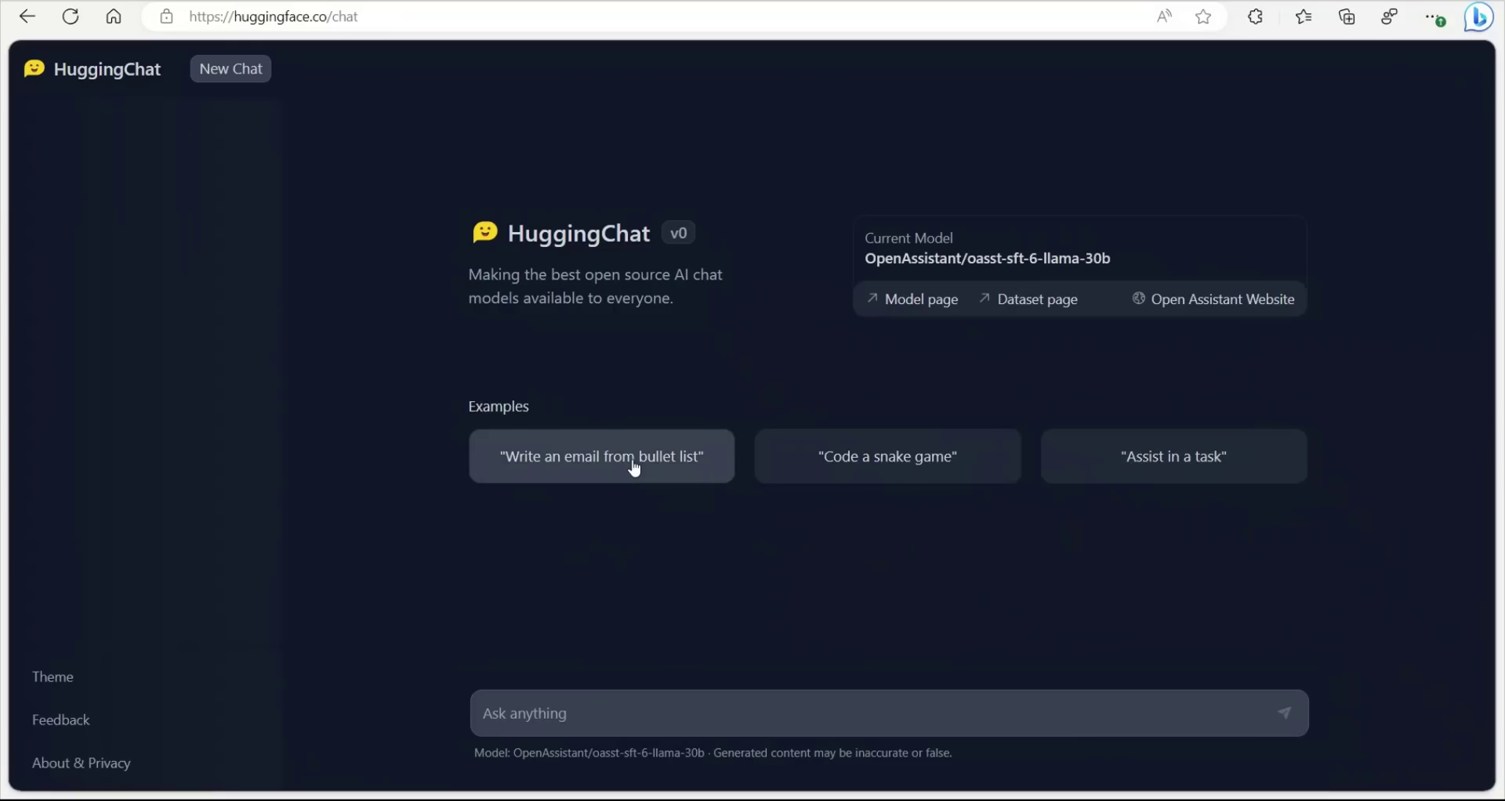
# Step: Generate a supplier email from the 'Write an email from bullet list' example and review it
pyautogui.click(580, 474)
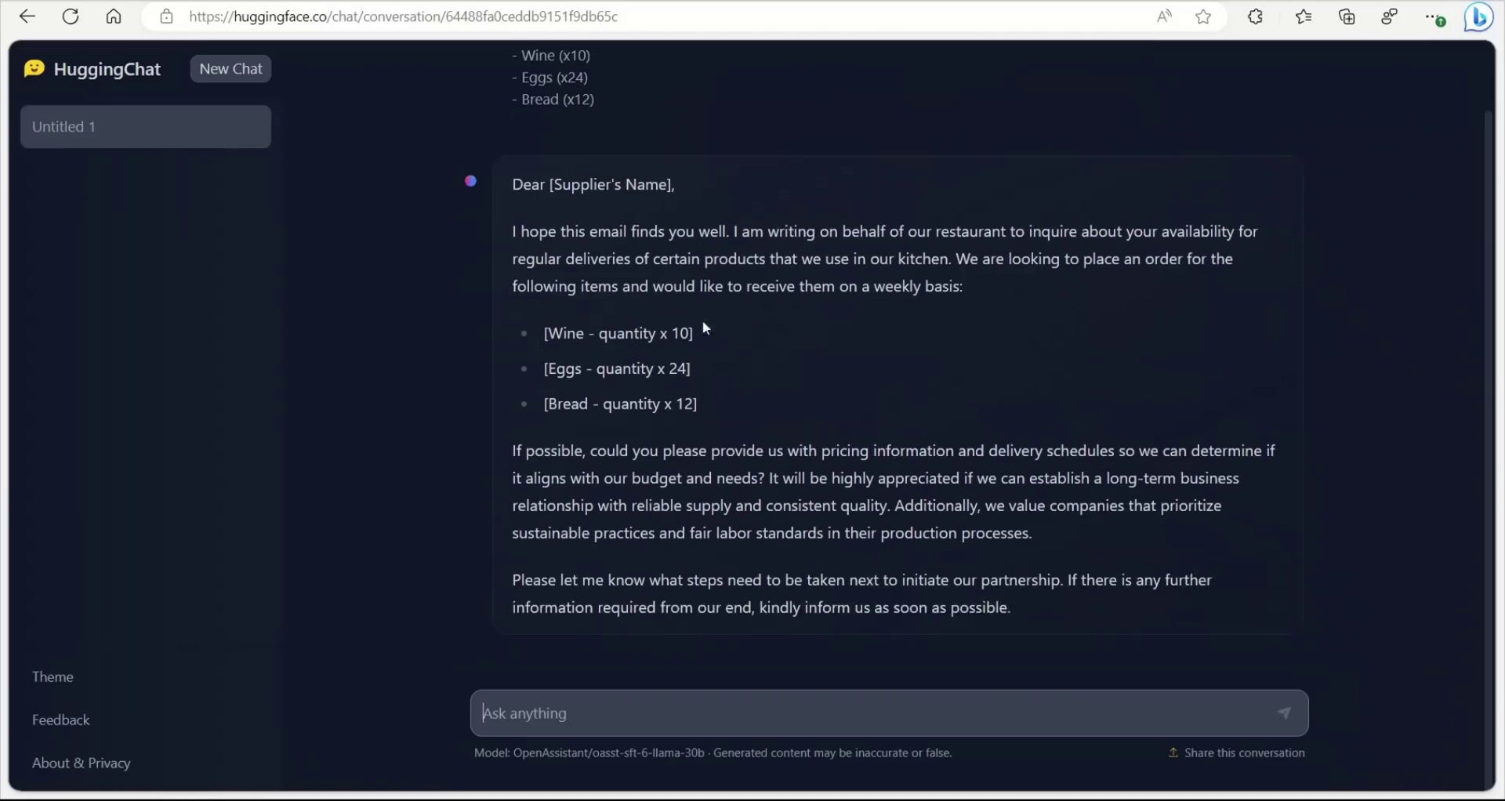
pyautogui.scroll(1, 850, 357)
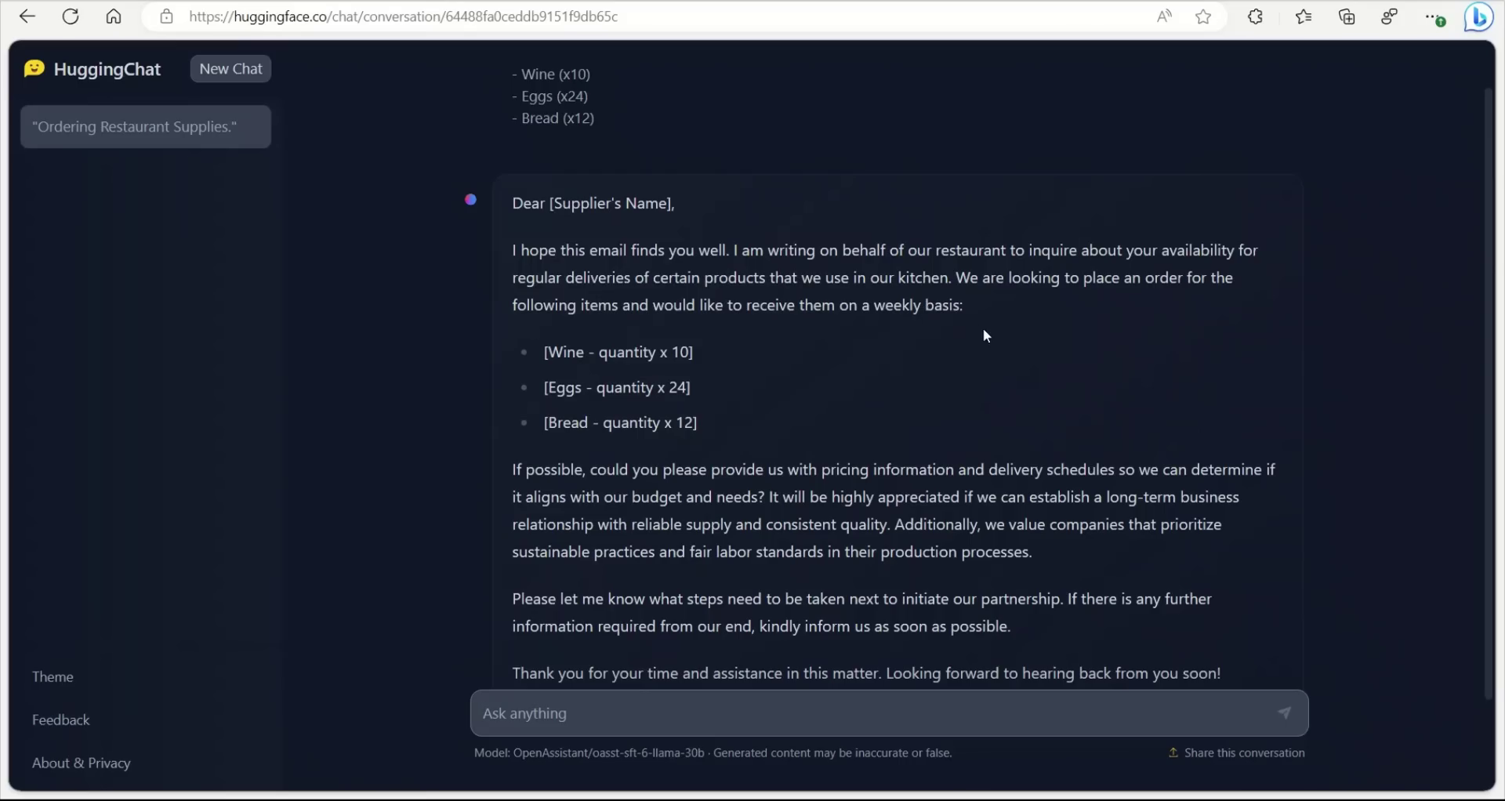
pyautogui.scroll(-2, 986, 335)
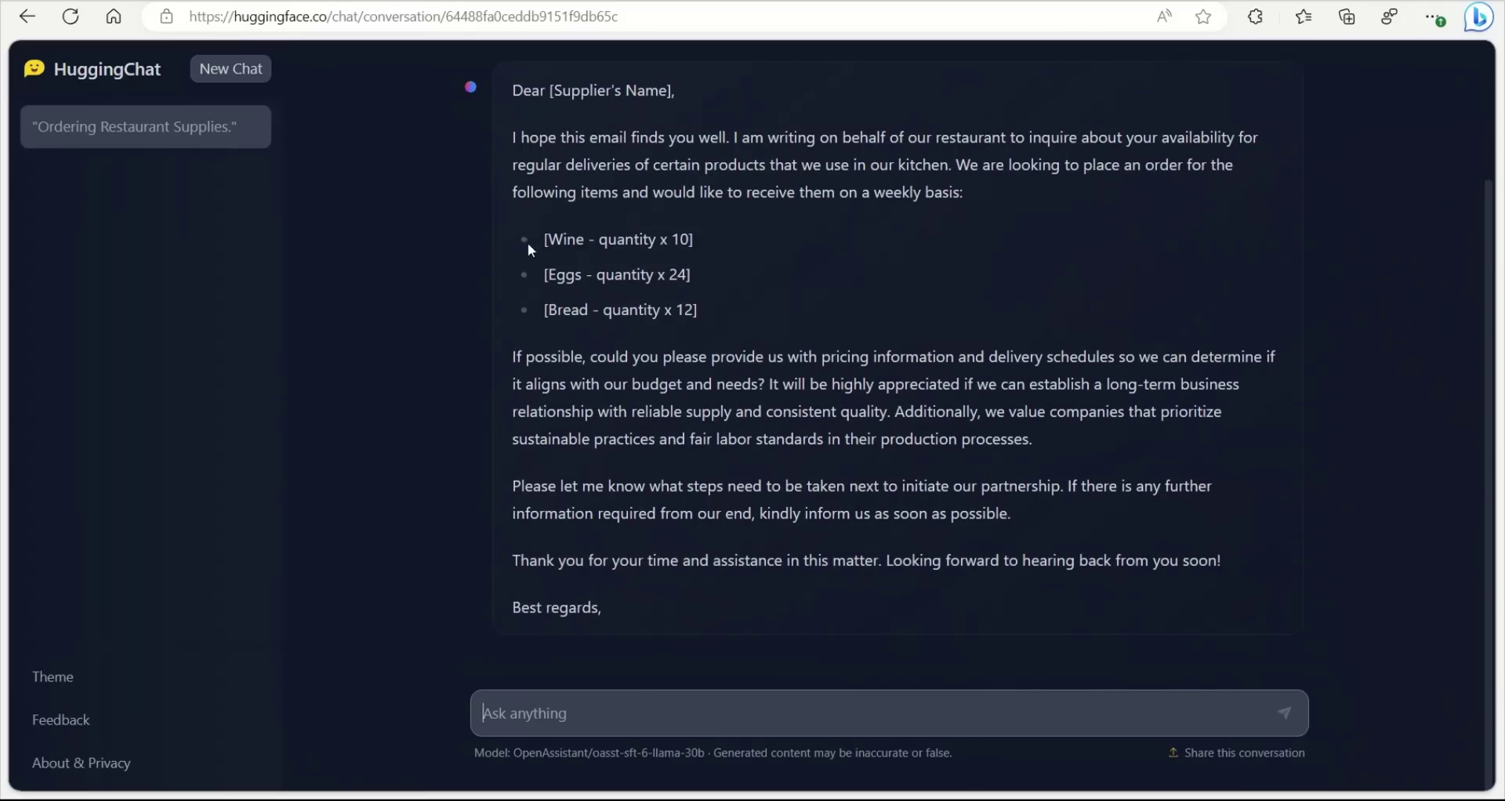
pyautogui.scroll(3, 631, 329)
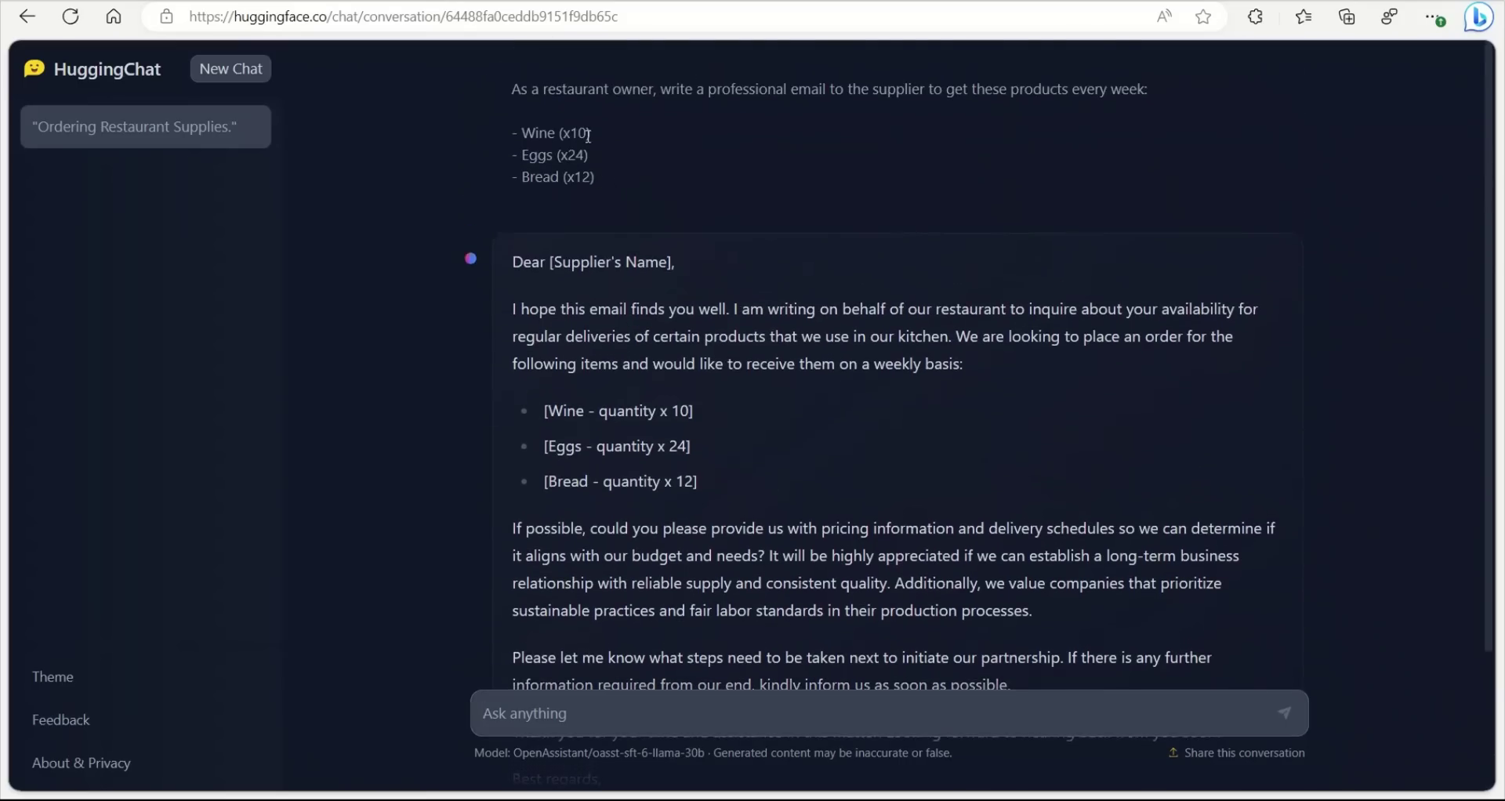
# Step: Highlight the Wine, Eggs and Bread items in the prompt and the generated email
pyautogui.moveTo(512, 133); pyautogui.dragTo(589, 134)
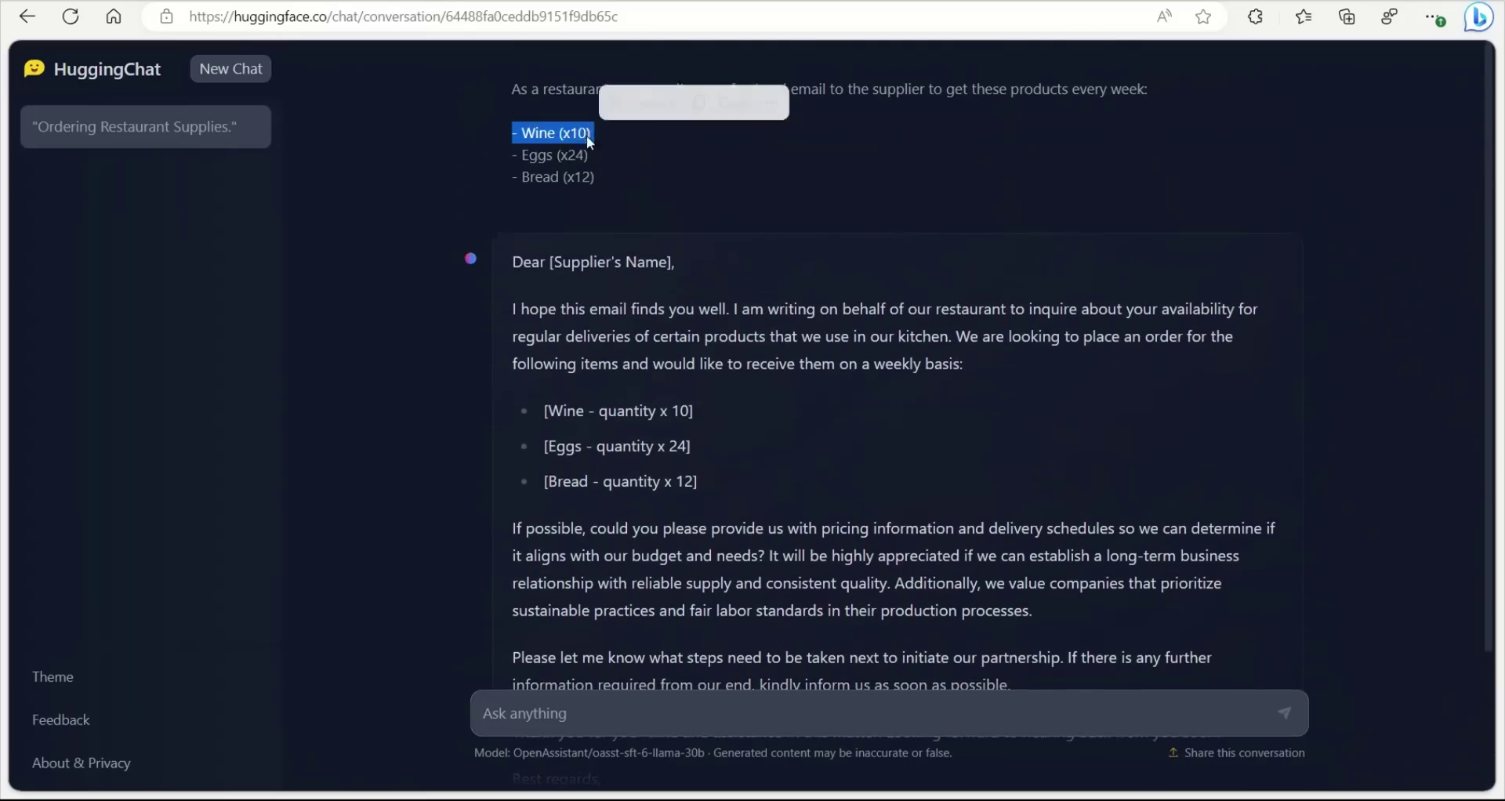
pyautogui.tripleClick(713, 449)
pyautogui.tripleClick(715, 478)
pyautogui.scroll(-3, 1032, 483)
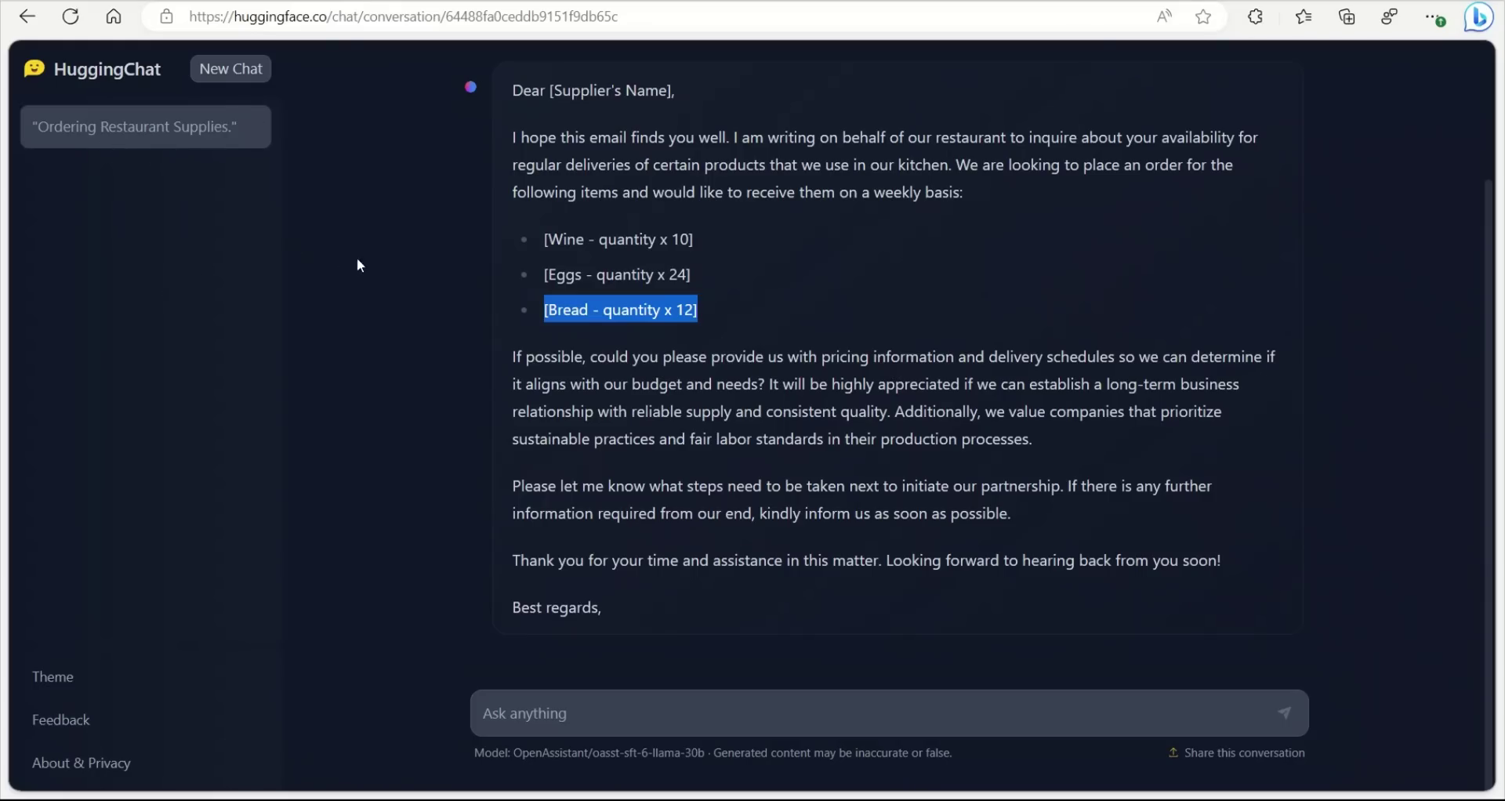
pyautogui.scroll(2, 359, 265)
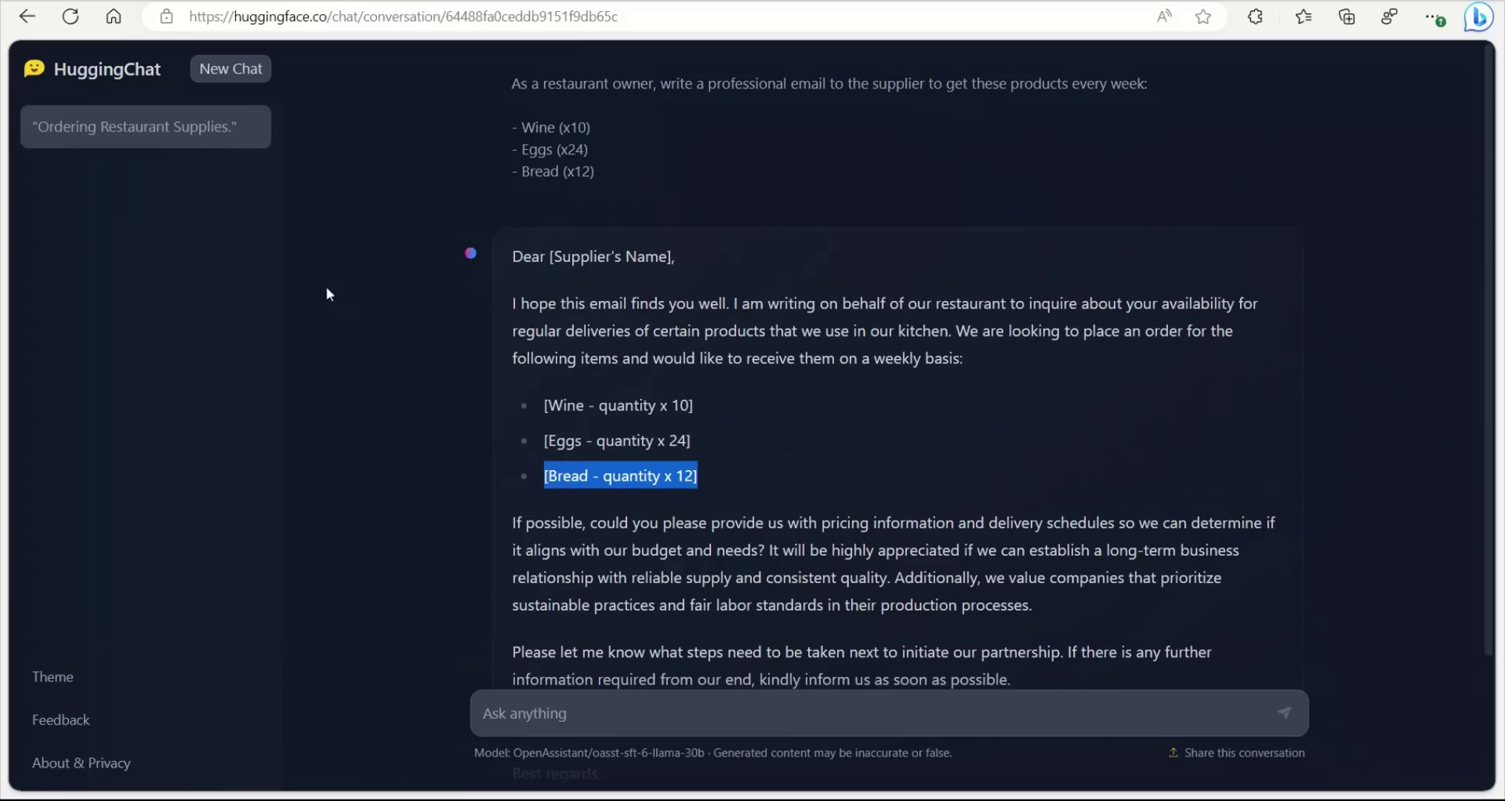
# Step: In a new chat, send the prompt asking for five reasons open-source LLMs beat closed-source ones
pyautogui.click(239, 78)
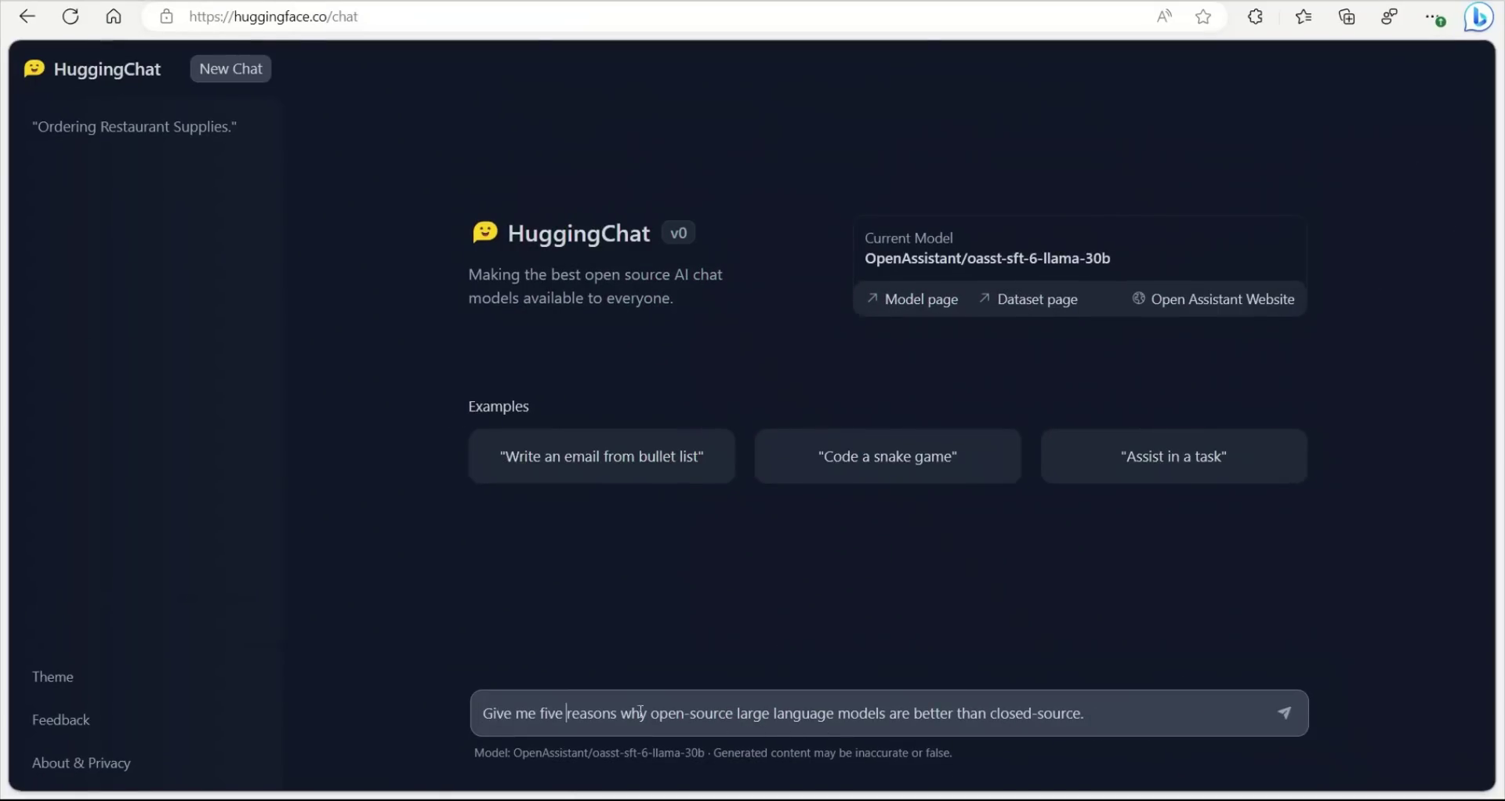
pyautogui.click(1111, 719)
pyautogui.press('Return')
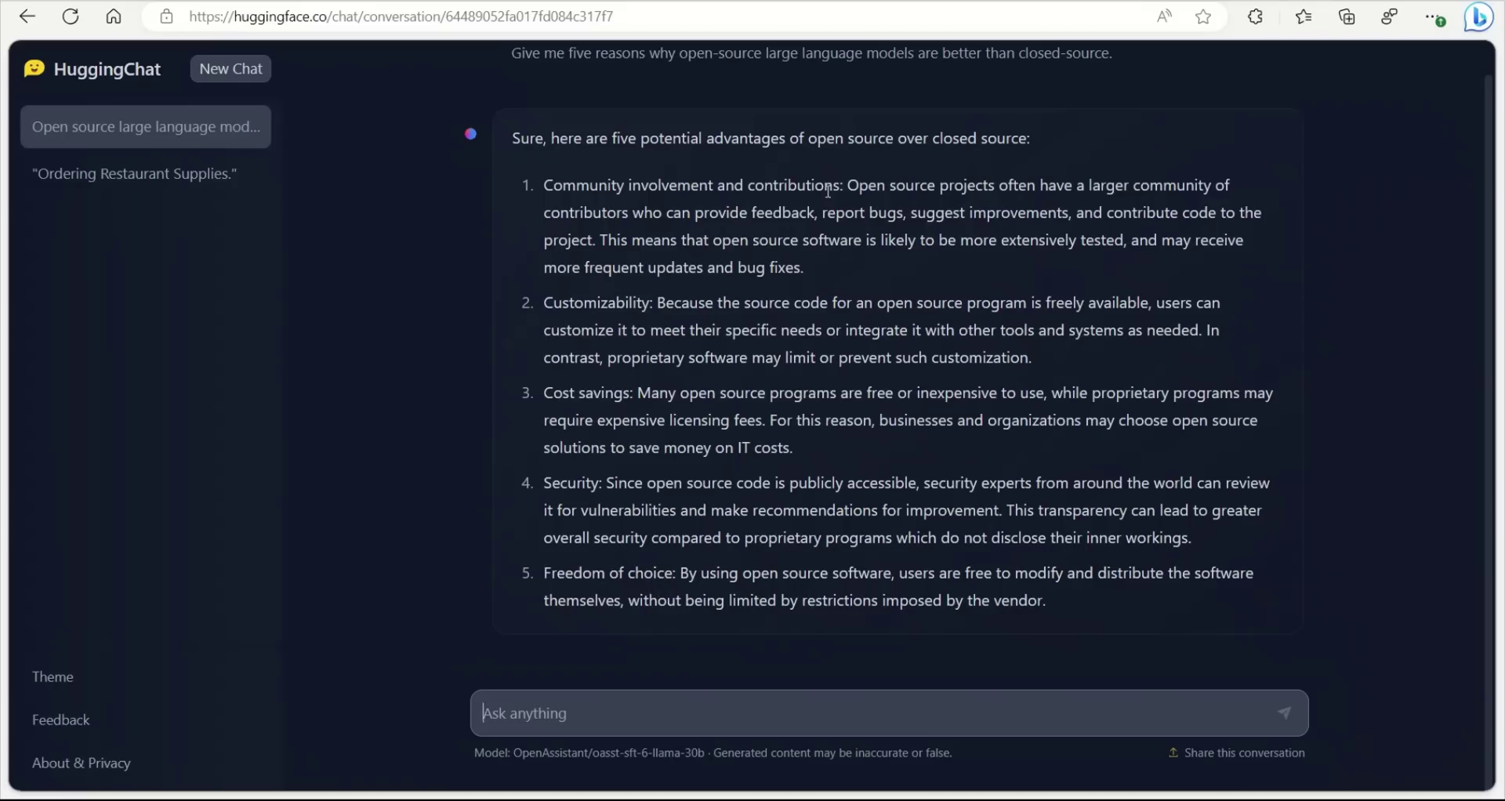
pyautogui.moveTo(848, 186); pyautogui.dragTo(1002, 257)
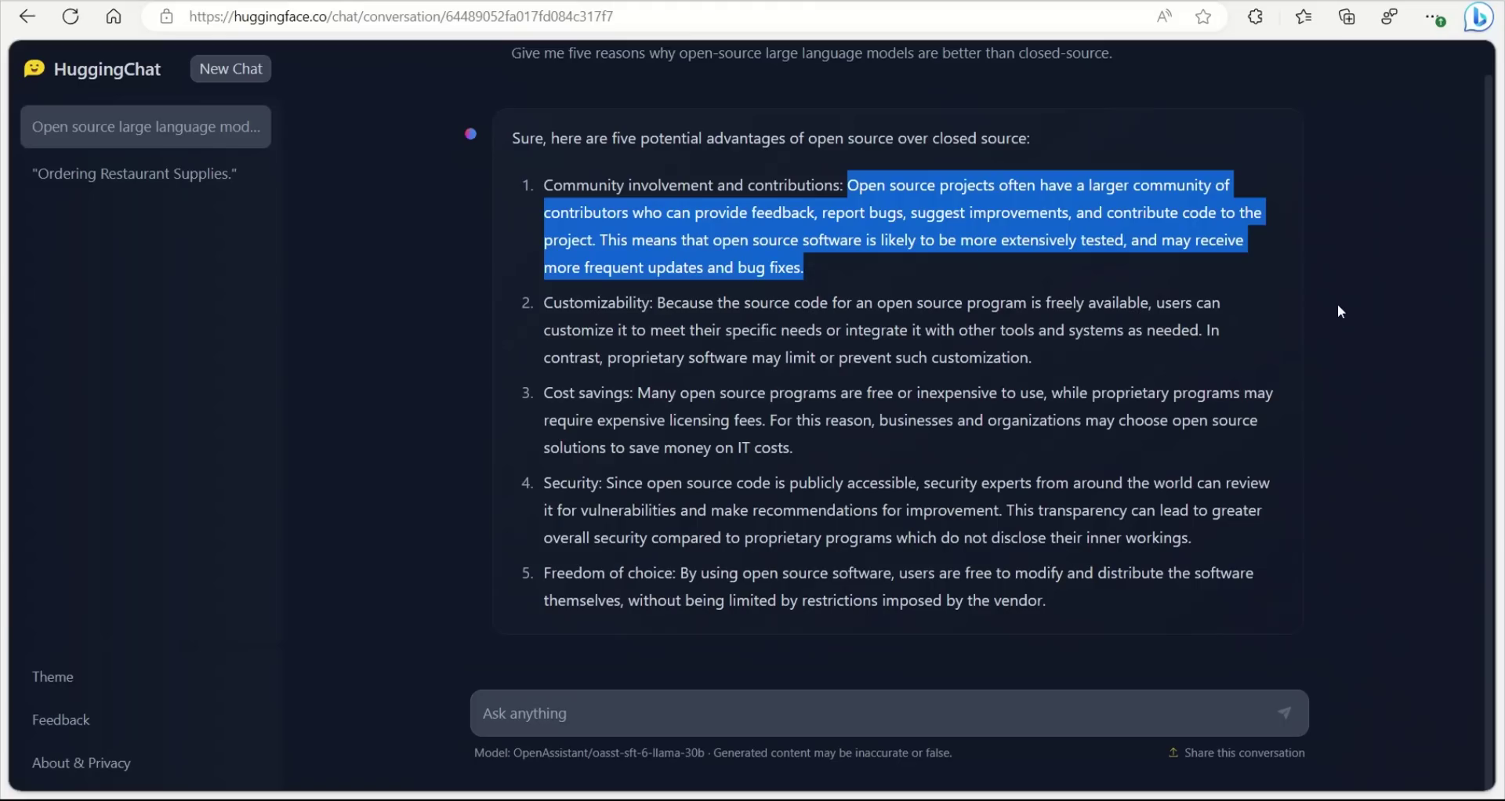
pyautogui.moveTo(656, 302); pyautogui.dragTo(1095, 375)
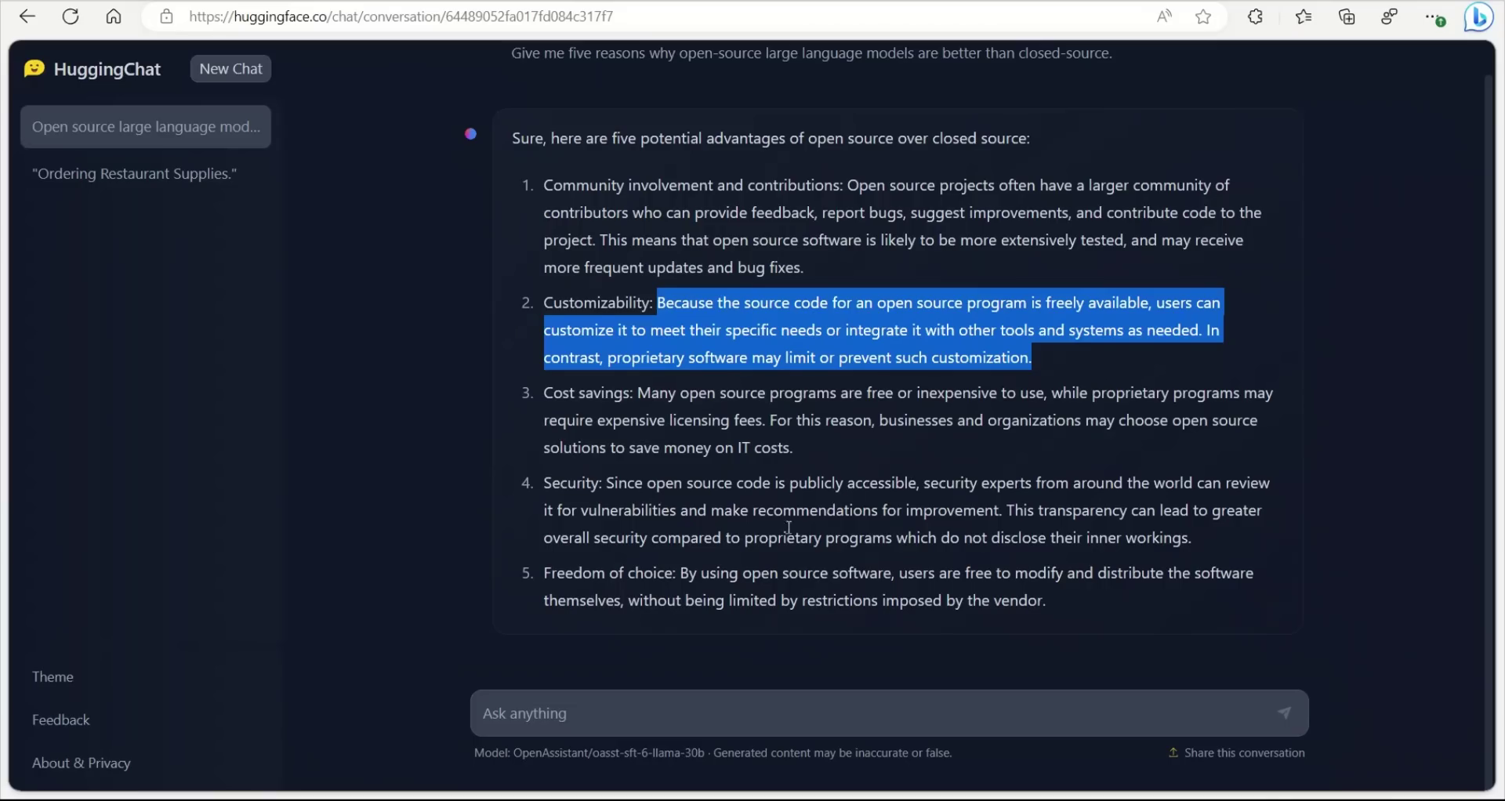
pyautogui.scroll(1, 786, 525)
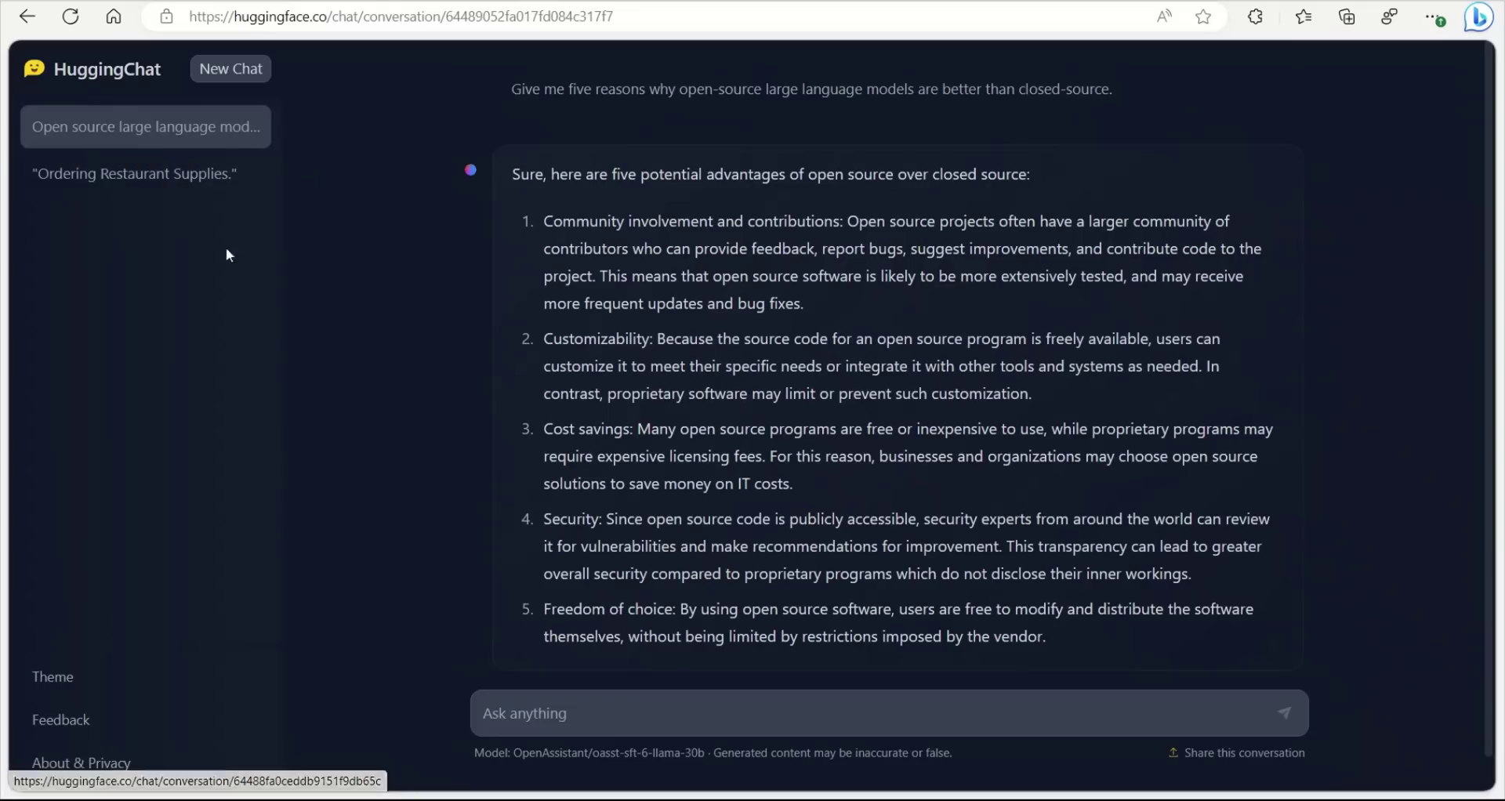
# Step: Open the share options for the current conversation
pyautogui.click(1226, 763)
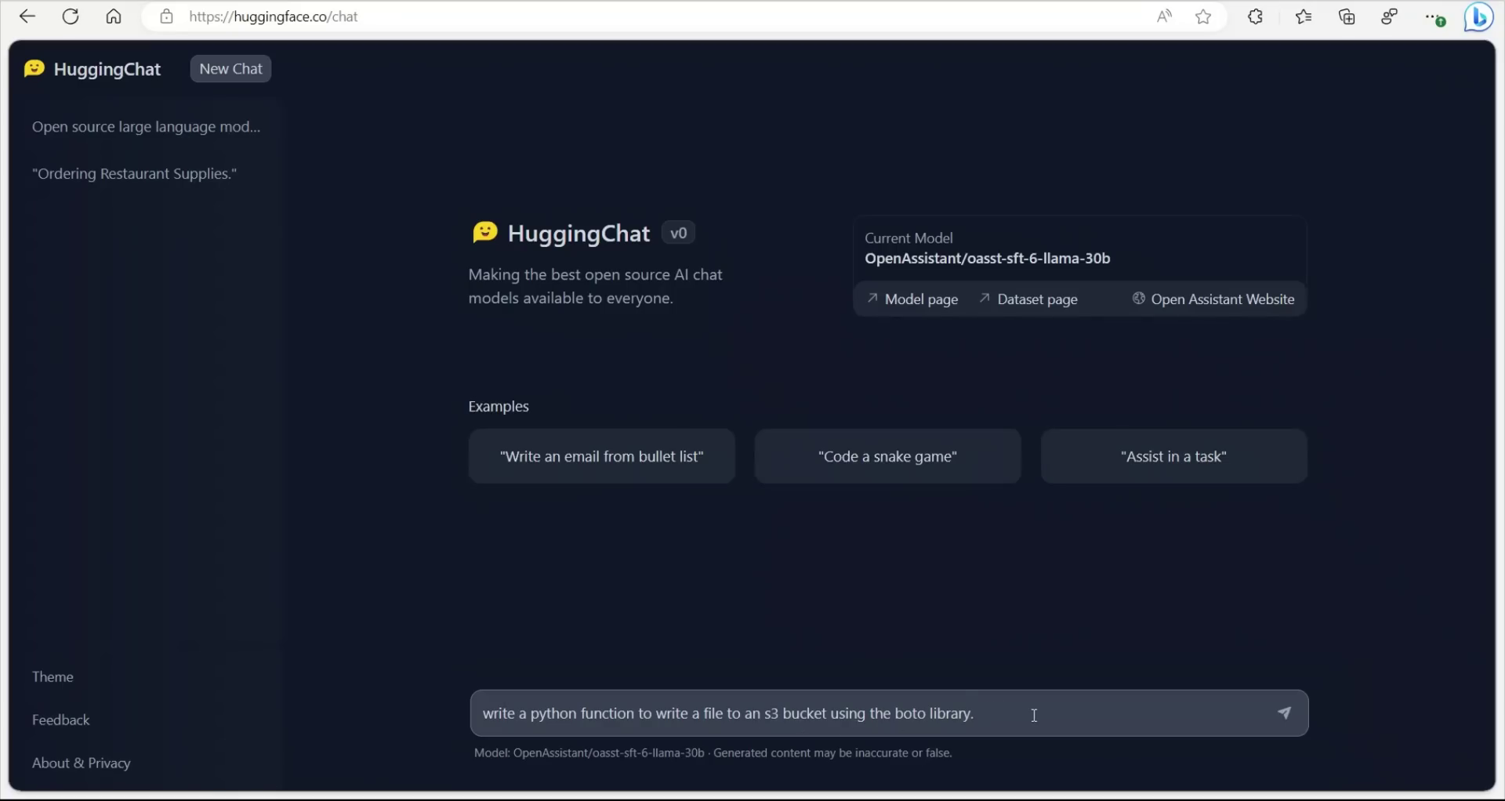
# Step: Submit the prompt requesting a Python boto function that writes a file to an S3 bucket
pyautogui.press('Return')
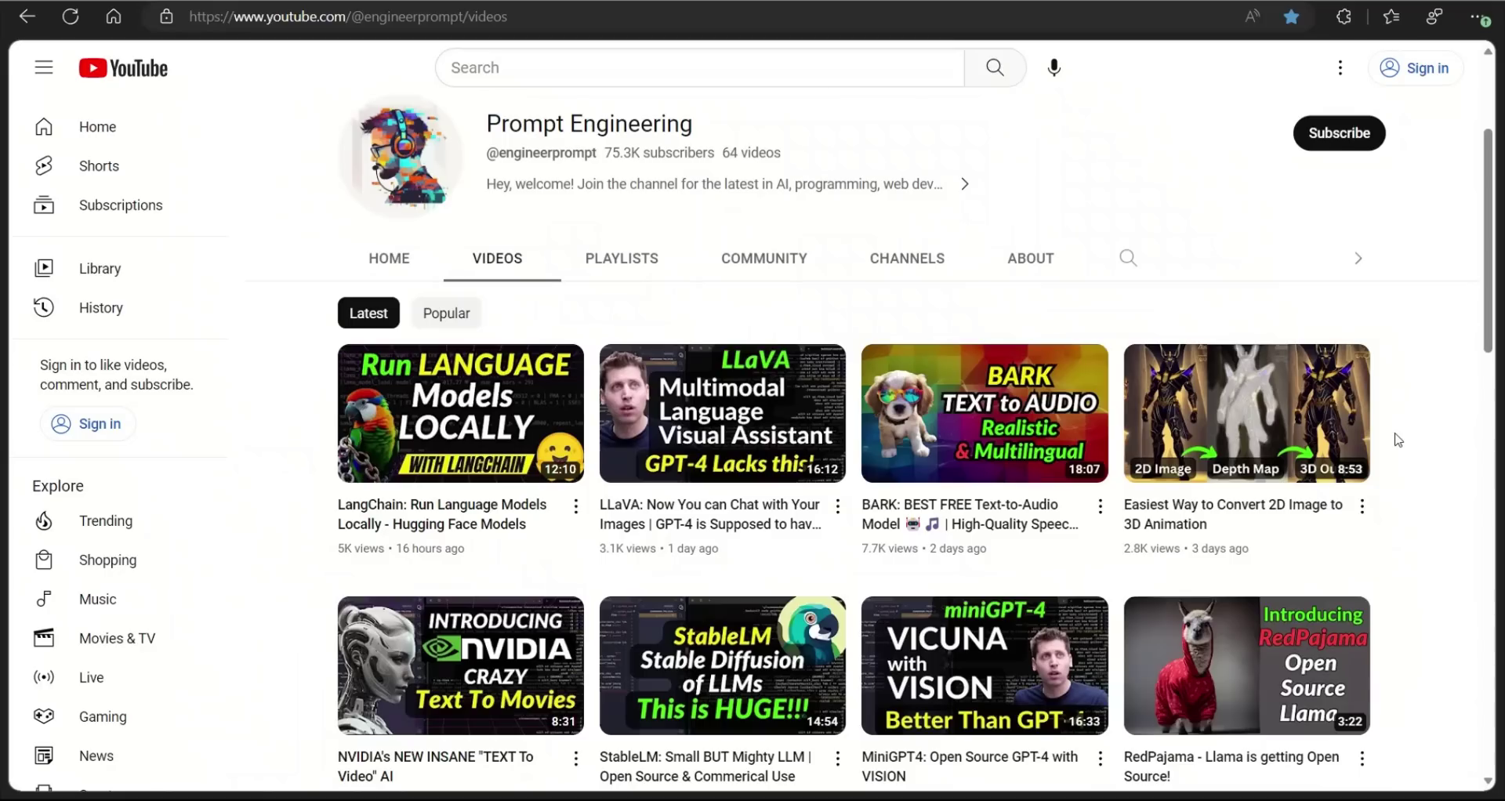
# Step: Scroll through the Prompt Engineering channel's uploaded videos and back toward the top
pyautogui.scroll(-7, 1398, 440)
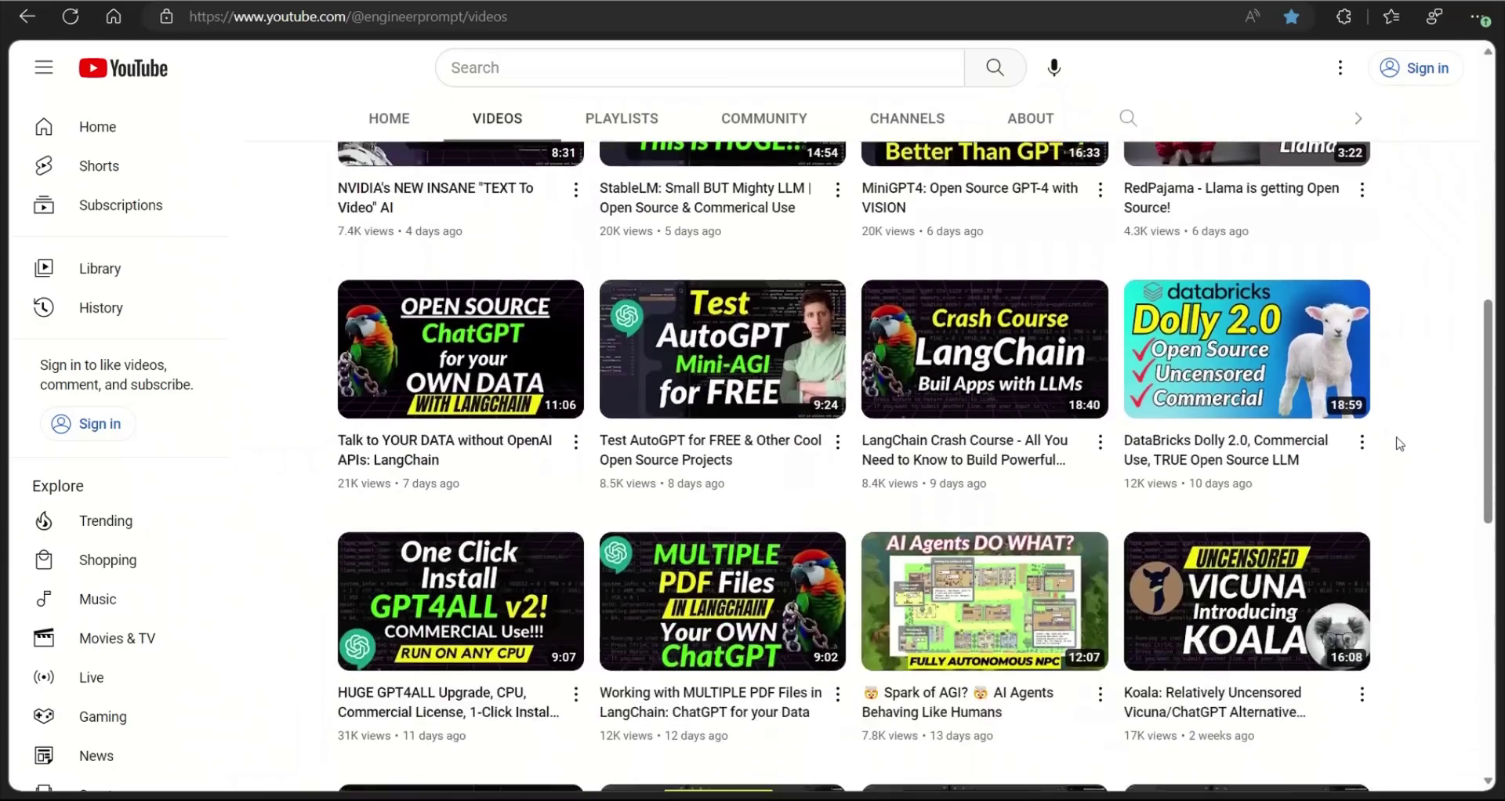
pyautogui.scroll(-9, 1400, 443)
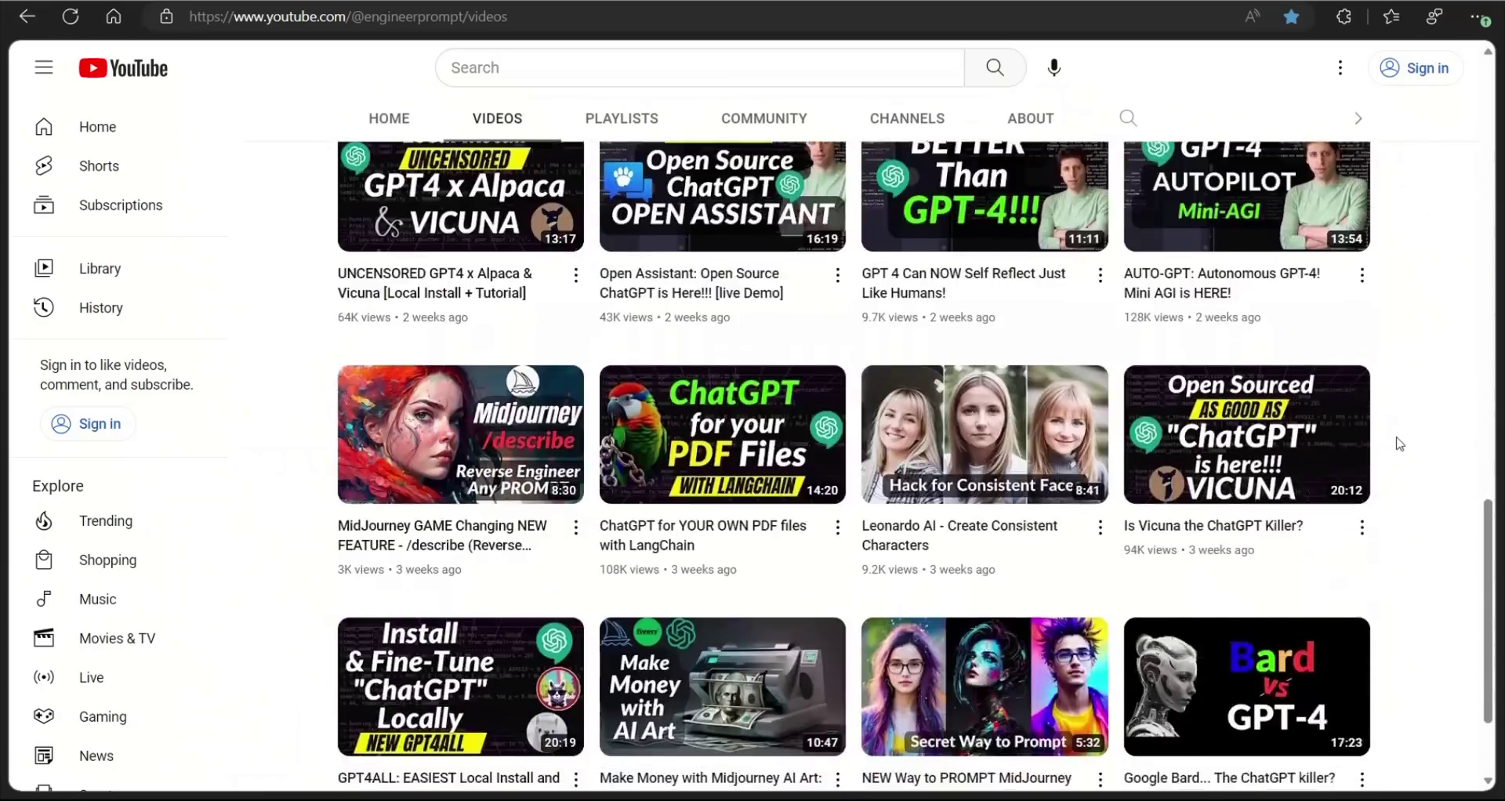
pyautogui.scroll(-14, 1400, 443)
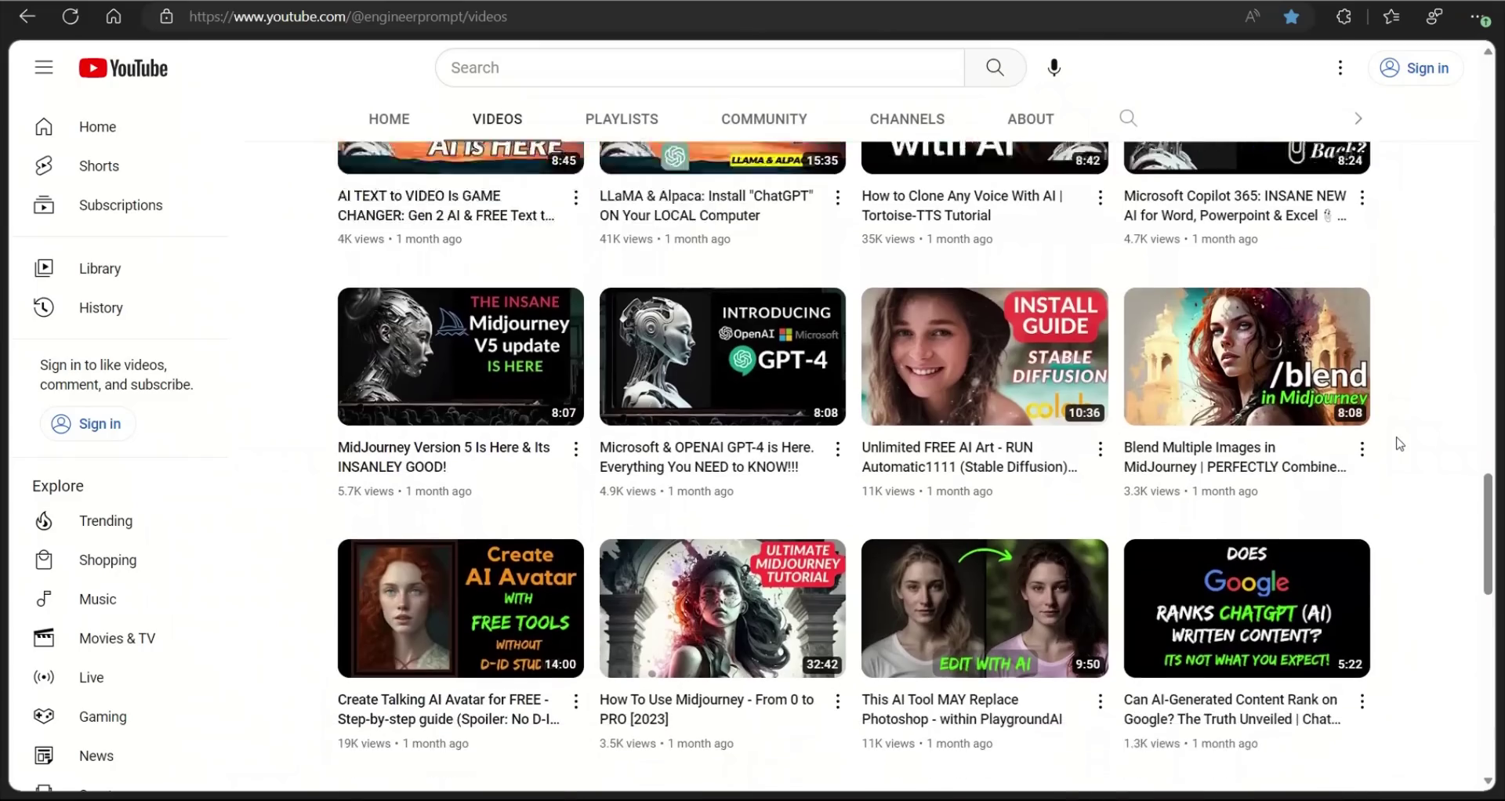
pyautogui.scroll(-1, 1400, 443)
pyautogui.scroll(-3, 1400, 444)
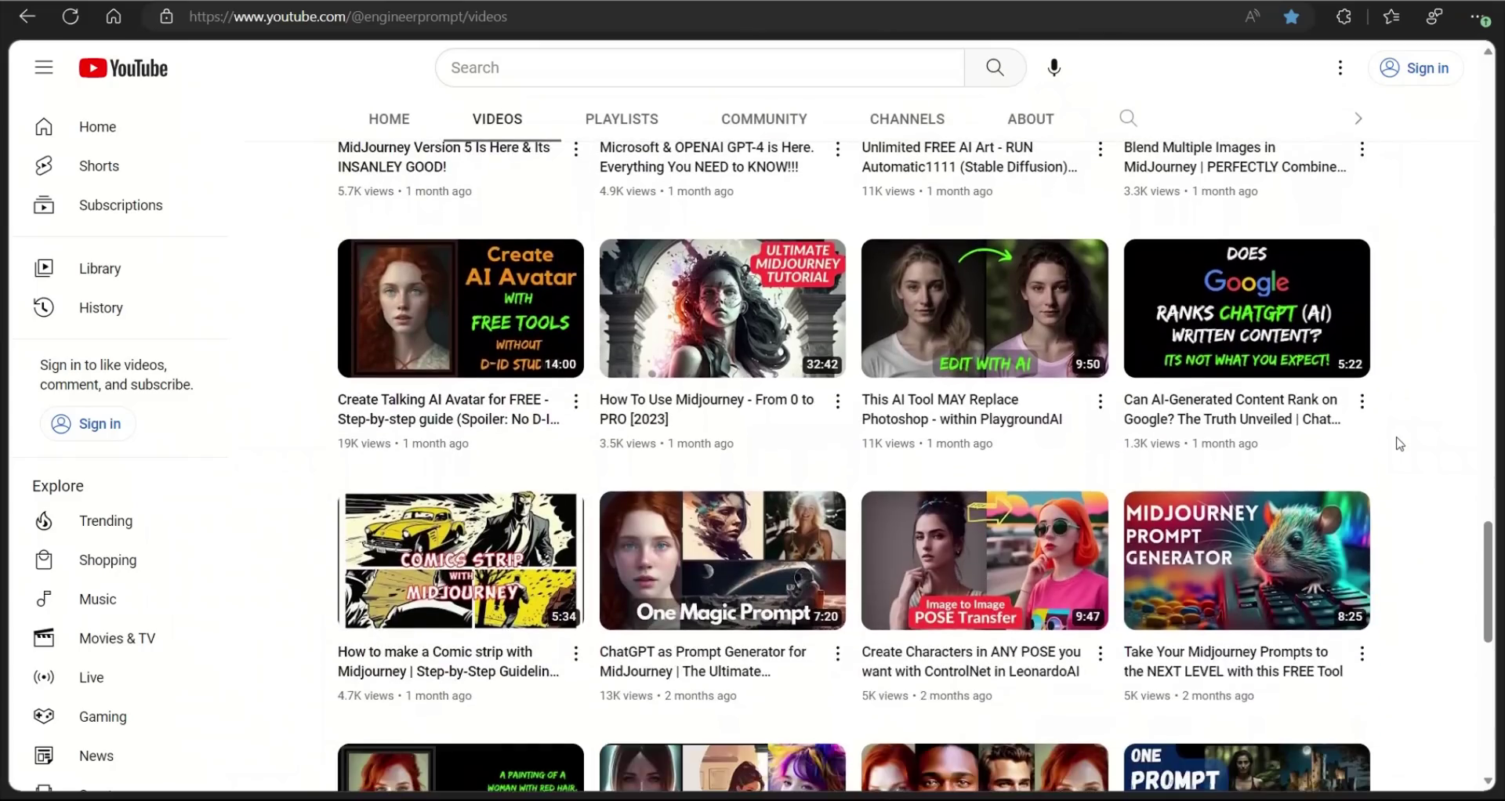
pyautogui.scroll(4, 1400, 444)
pyautogui.scroll(12, 1400, 443)
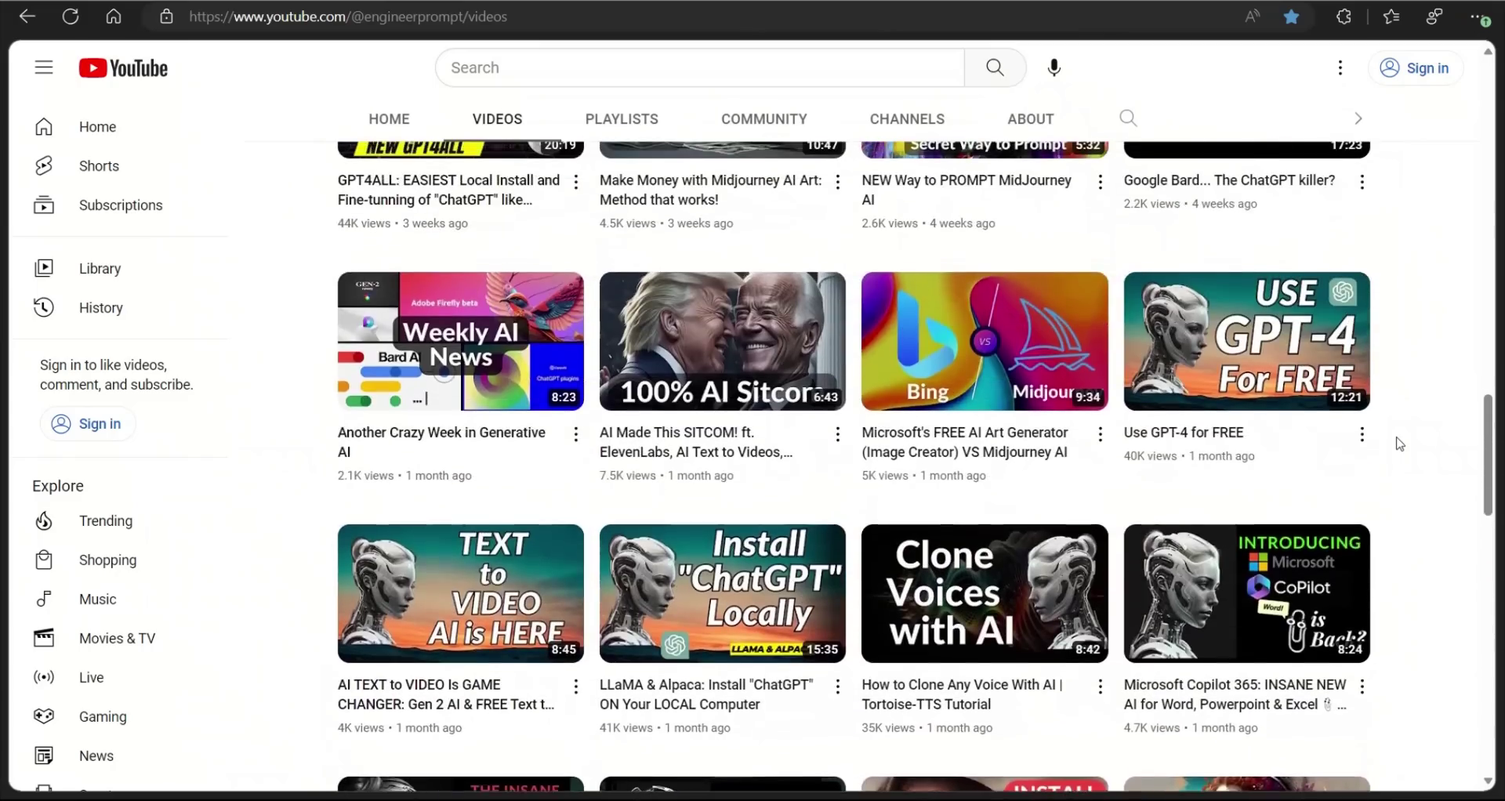
pyautogui.scroll(15, 1399, 444)
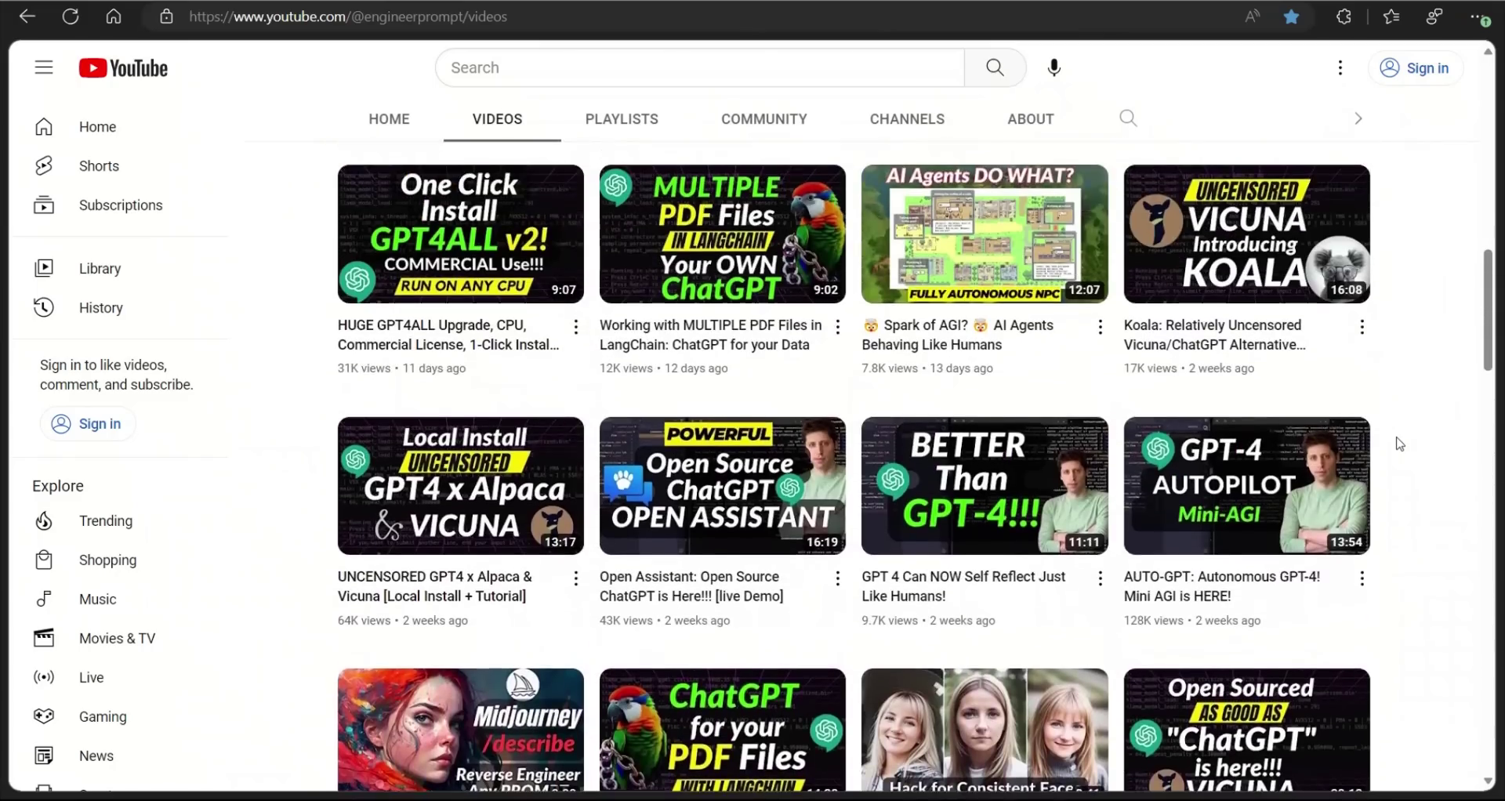
pyautogui.scroll(3, 1399, 443)
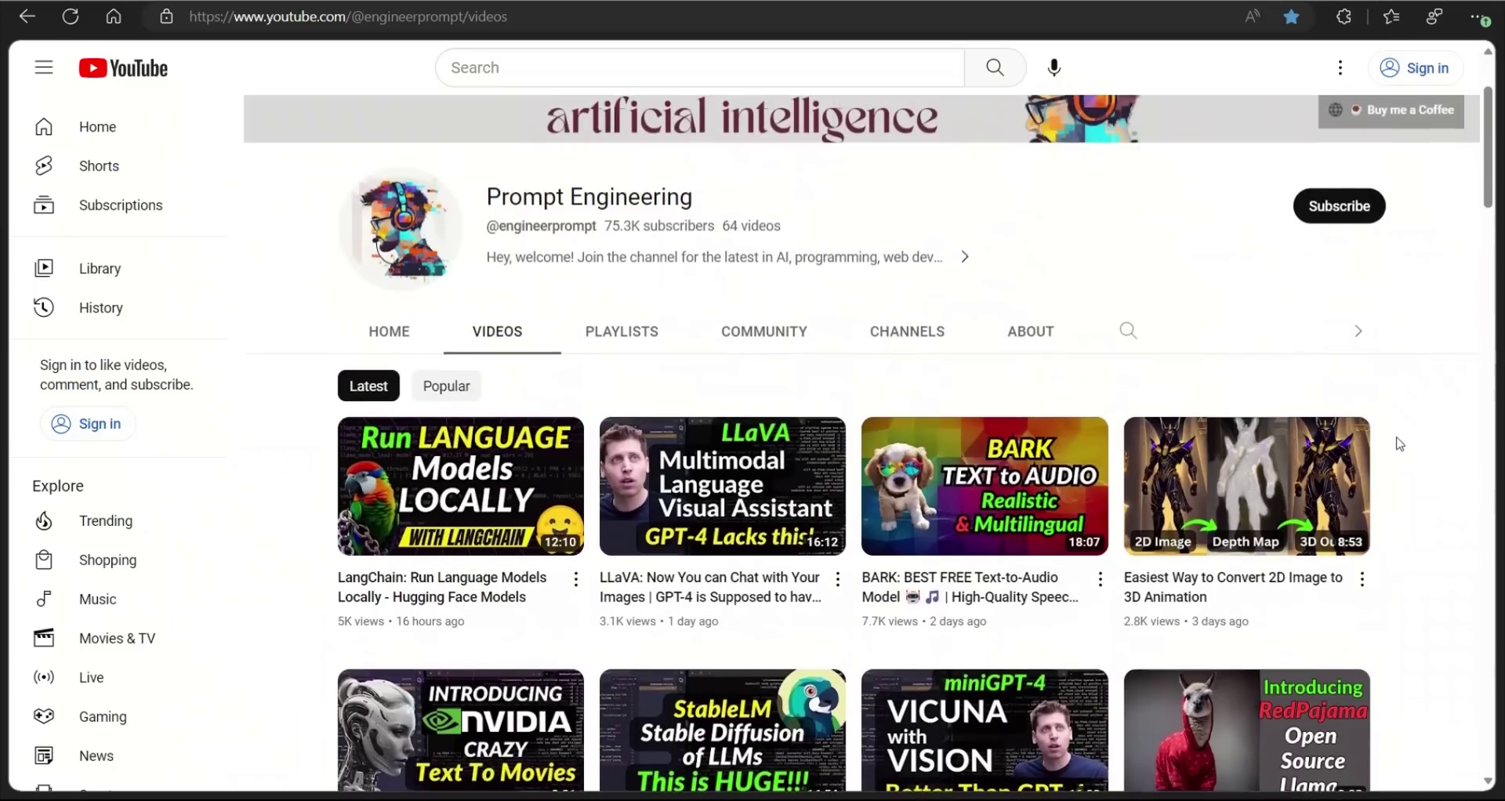
pyautogui.scroll(2, 1406, 502)
pyautogui.scroll(-2, 1406, 501)
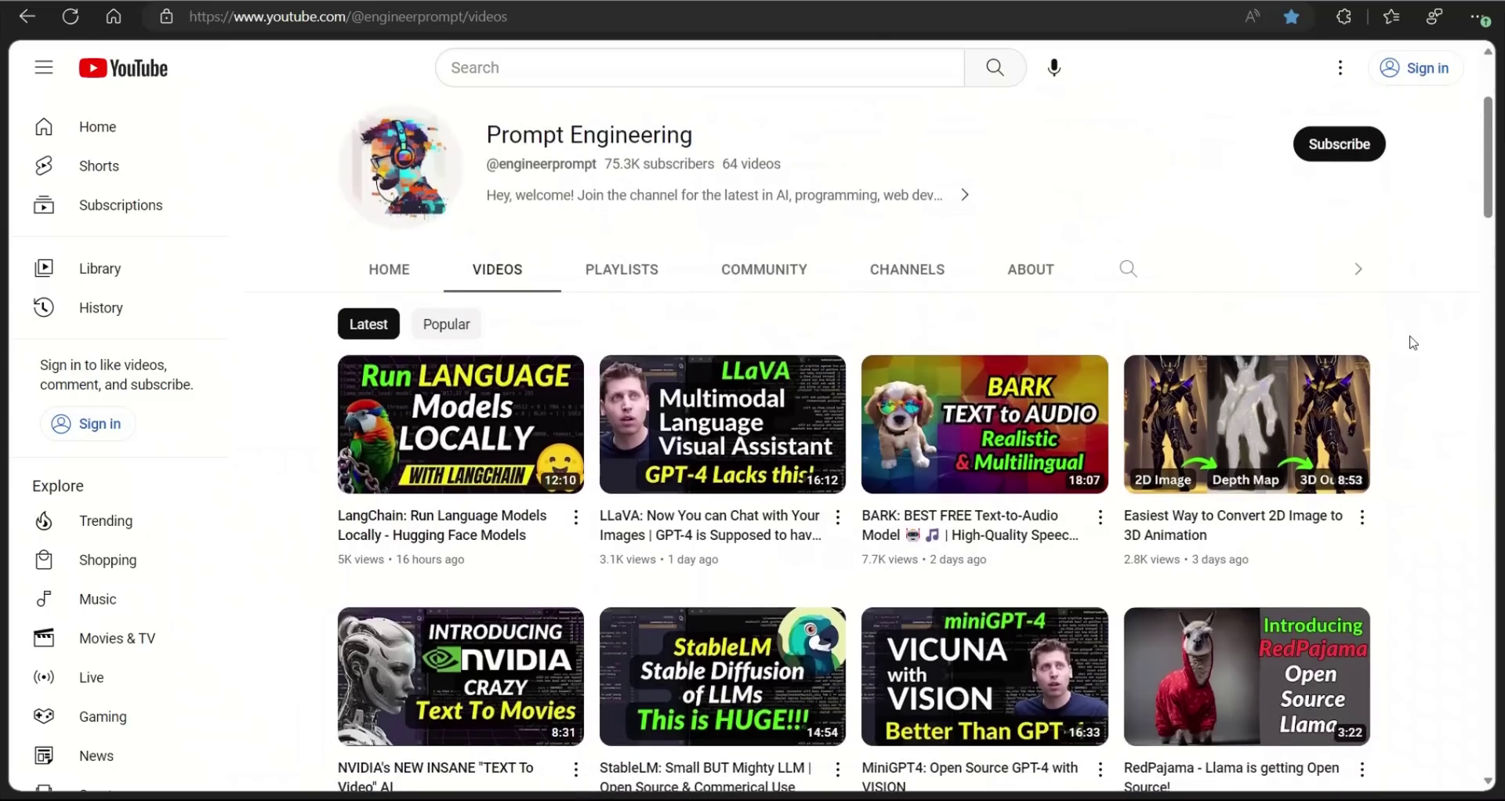
pyautogui.scroll(-5, 1403, 444)
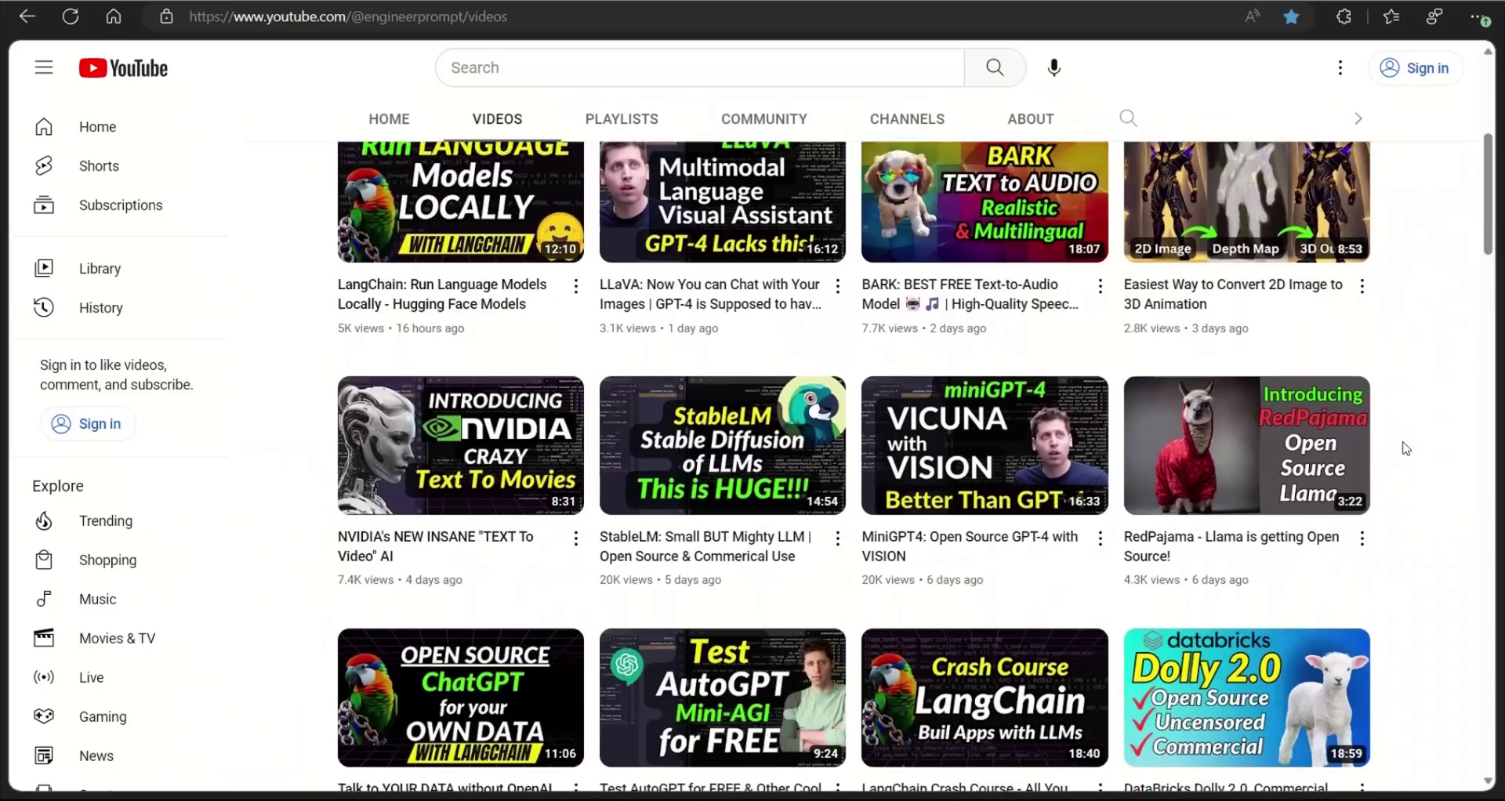